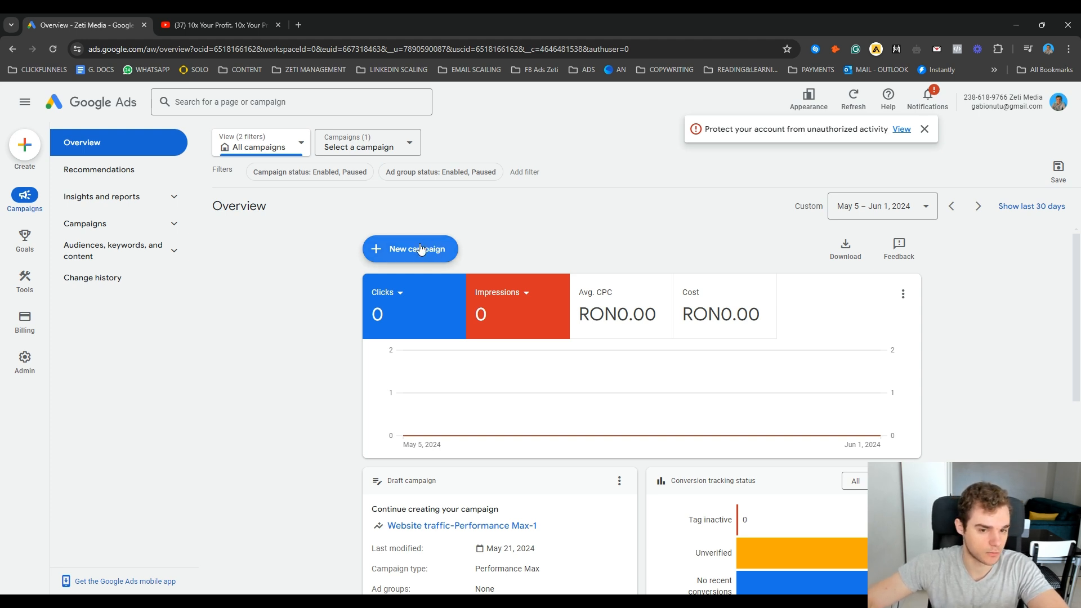
Step: Start a new campaign without a goal's guidance and choose Video as the campaign type
{"action": "left_click", "coordinate": [31, 152]}
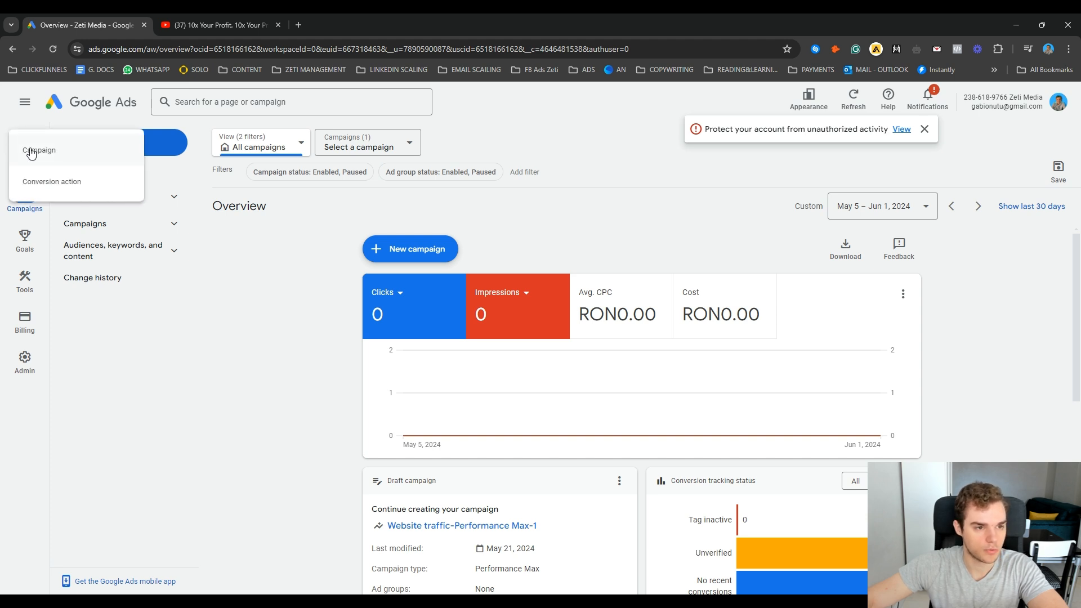
{"action": "left_click", "coordinate": [39, 152]}
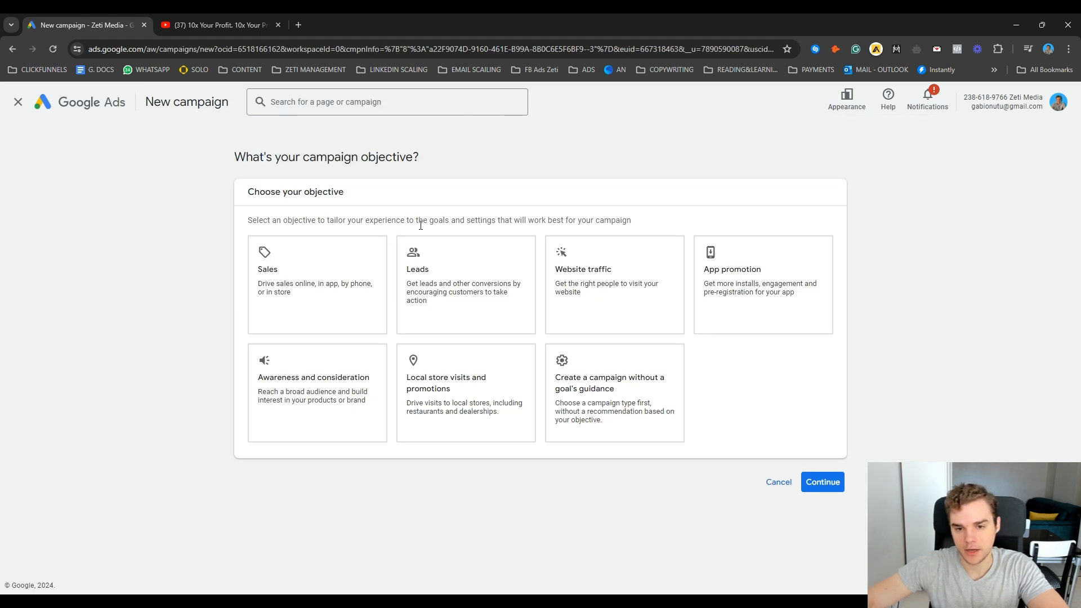
{"action": "left_click", "coordinate": [662, 372]}
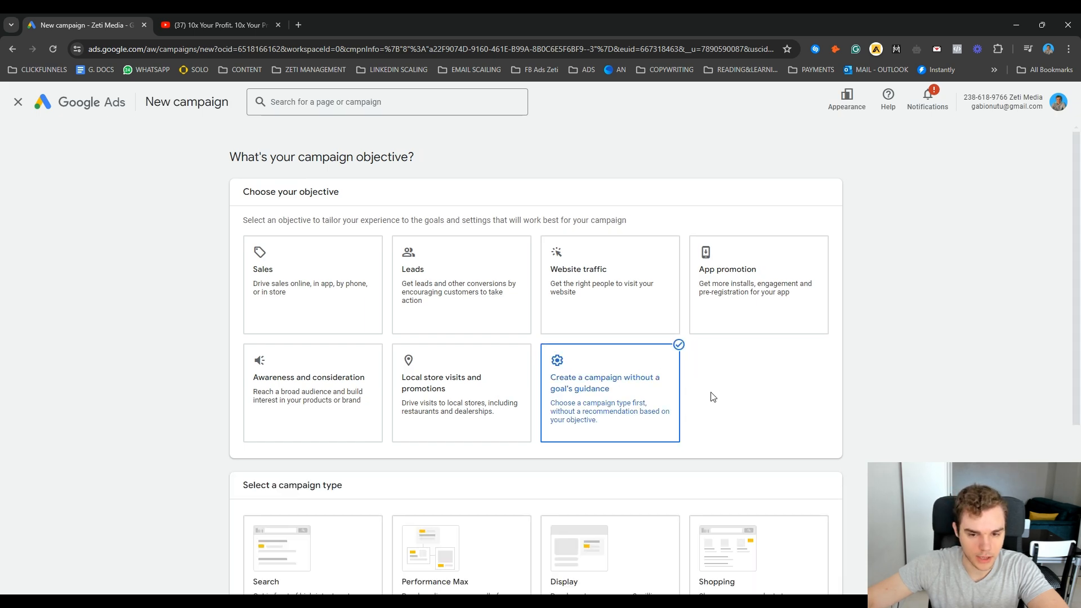
{"action": "scroll", "coordinate": [712, 397], "scroll_direction": "down", "scroll_amount": 1}
{"action": "scroll", "coordinate": [712, 397], "scroll_direction": "down", "scroll_amount": 4}
{"action": "left_click", "coordinate": [326, 452]}
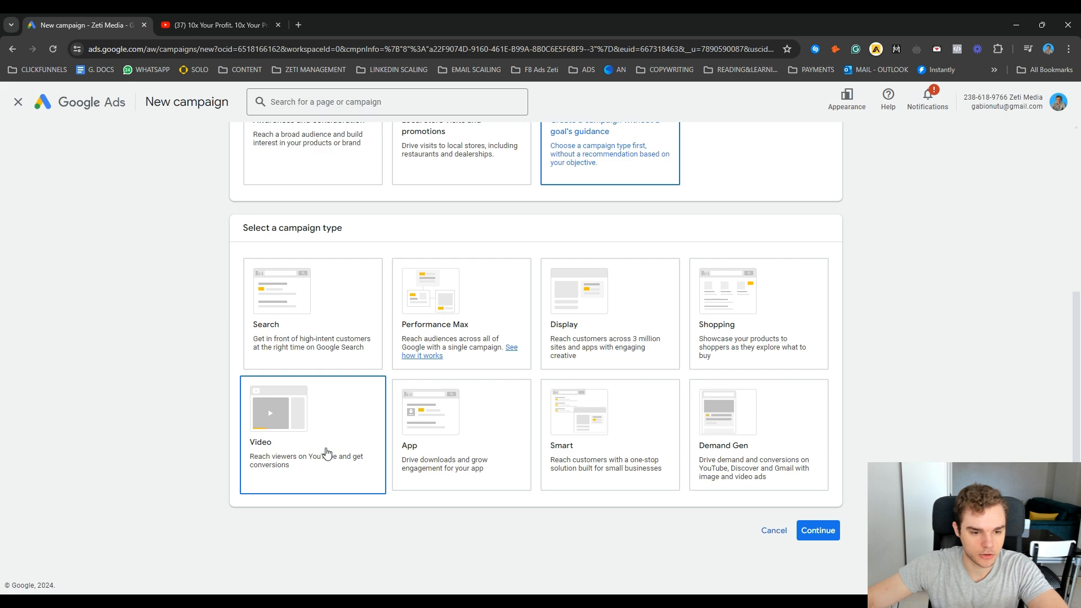
Step: Choose the Drive conversions subtype for the video campaign and continue to its campaign settings
{"action": "scroll", "coordinate": [338, 445], "scroll_direction": "down", "scroll_amount": 5}
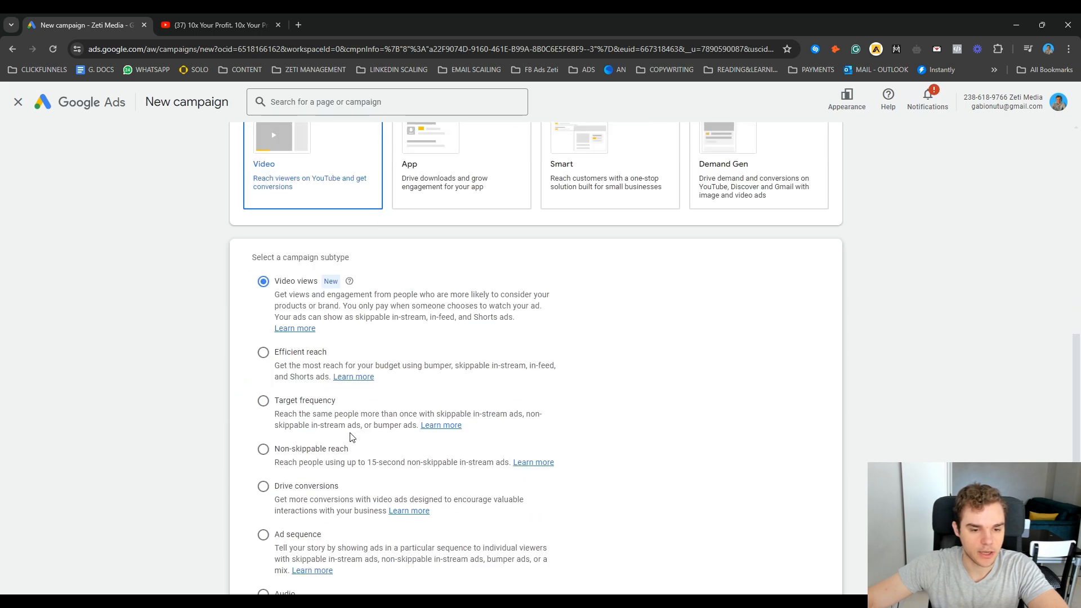
{"action": "scroll", "coordinate": [349, 437], "scroll_direction": "down", "scroll_amount": 2}
{"action": "left_click", "coordinate": [263, 374]}
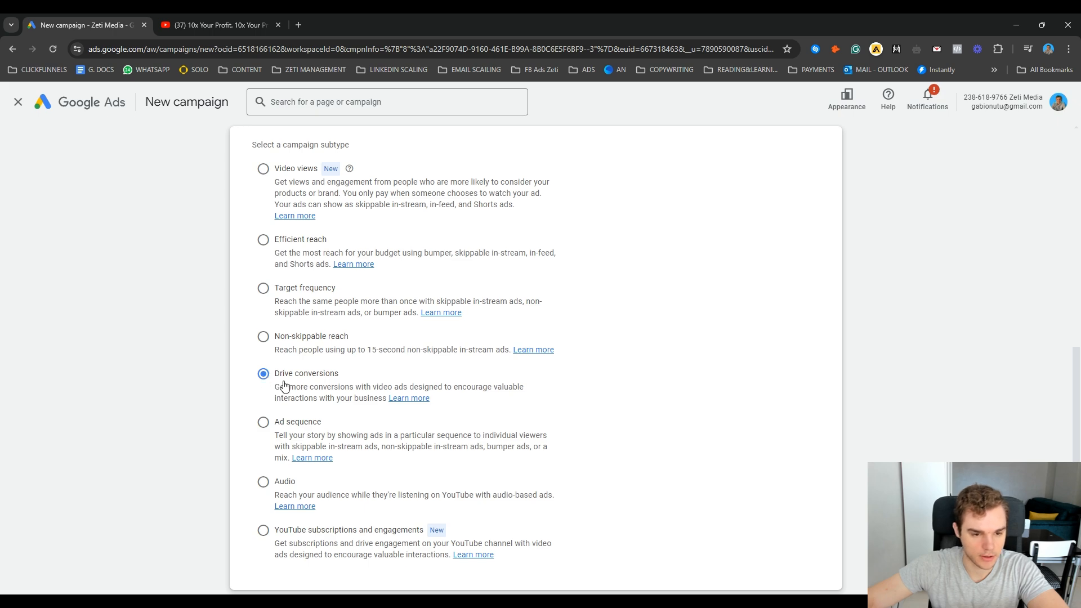
{"action": "scroll", "coordinate": [352, 379], "scroll_direction": "down", "scroll_amount": 4}
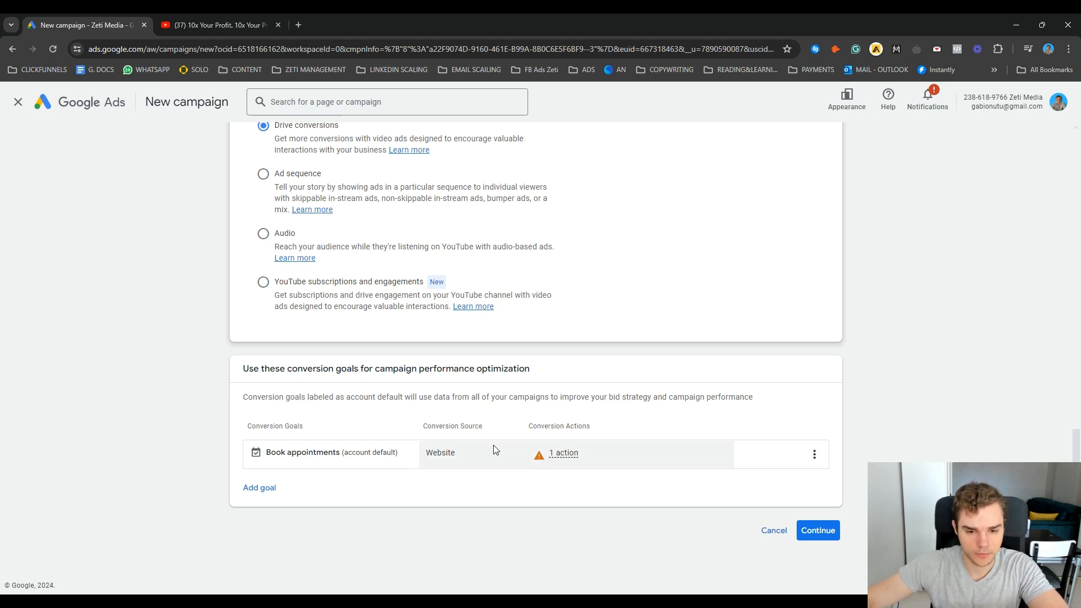
{"action": "left_click", "coordinate": [824, 532]}
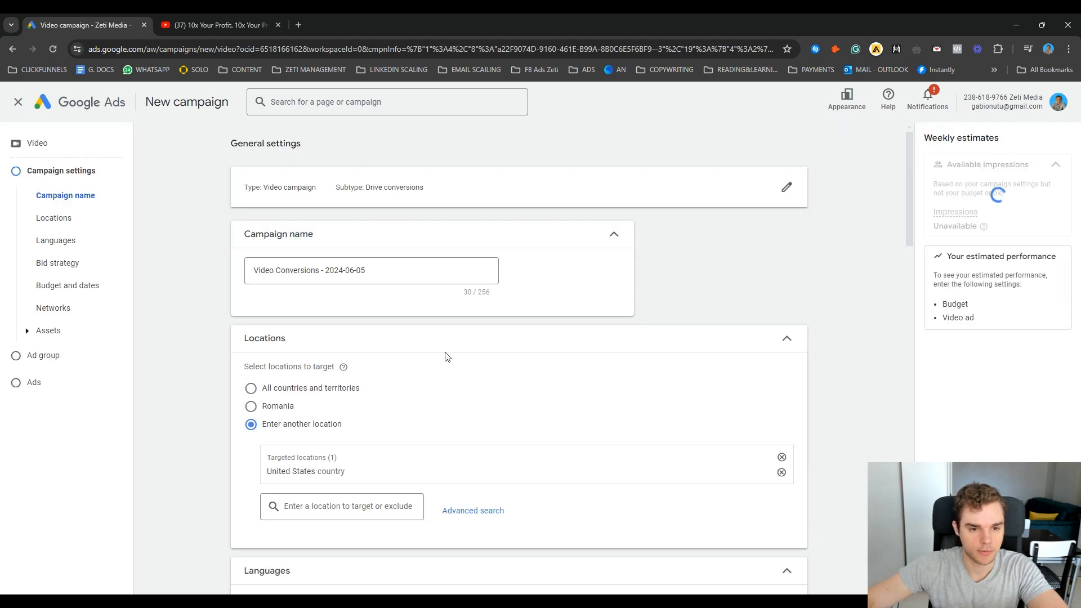
Step: Rename the campaign as "Offer name | Cold | 5 June | 3 ads | in-market men"
{"action": "left_click_drag", "start_coordinate": [395, 275], "coordinate": [317, 283]}
{"action": "key", "text": "ctrl+a"}
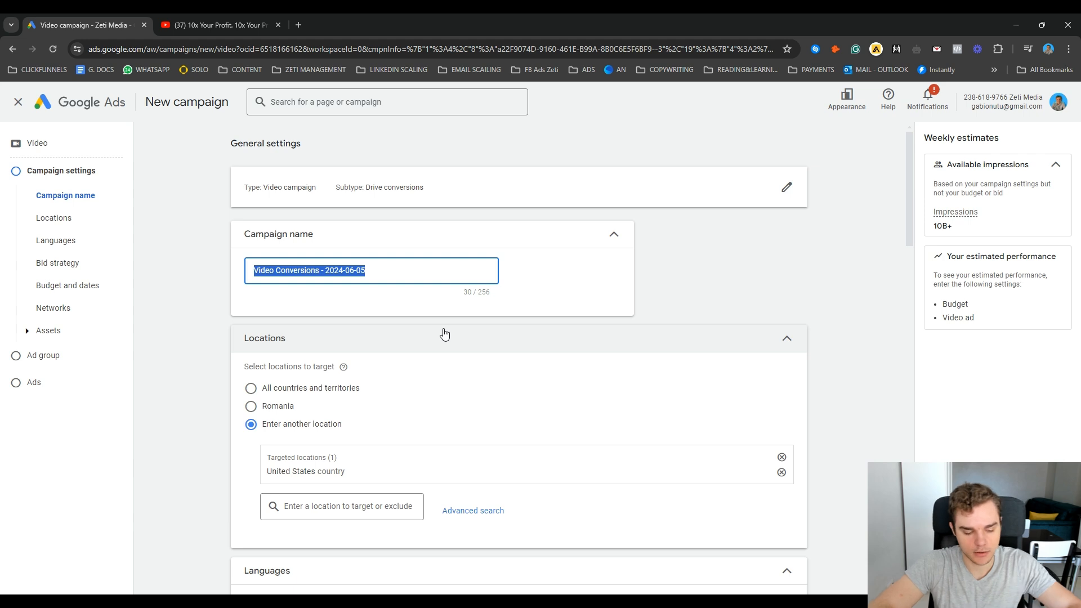
{"action": "key", "text": "BackSpace"}
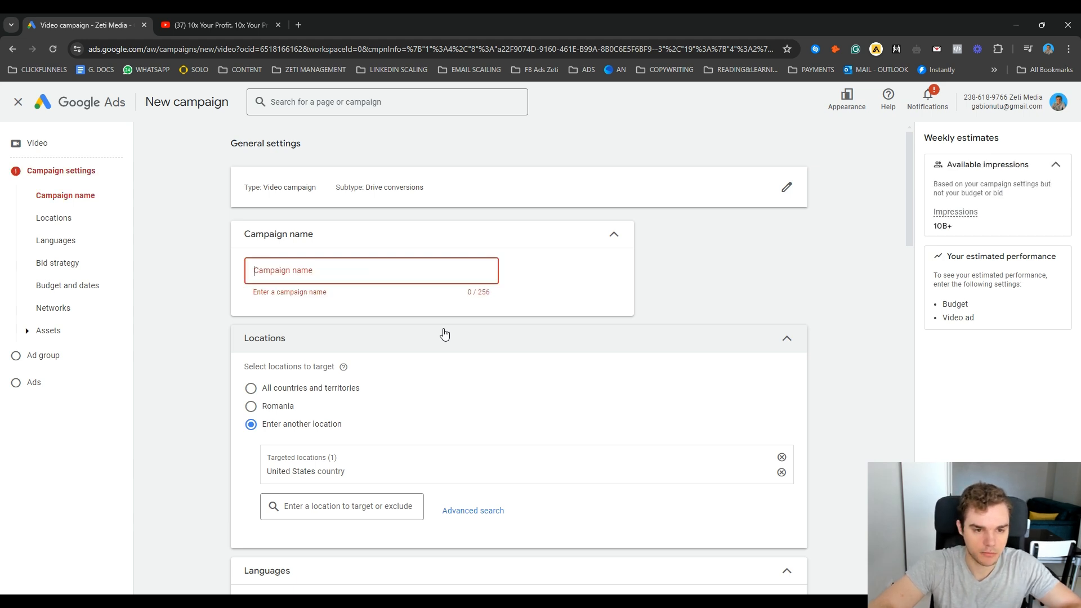
{"action": "type", "text": "O"}
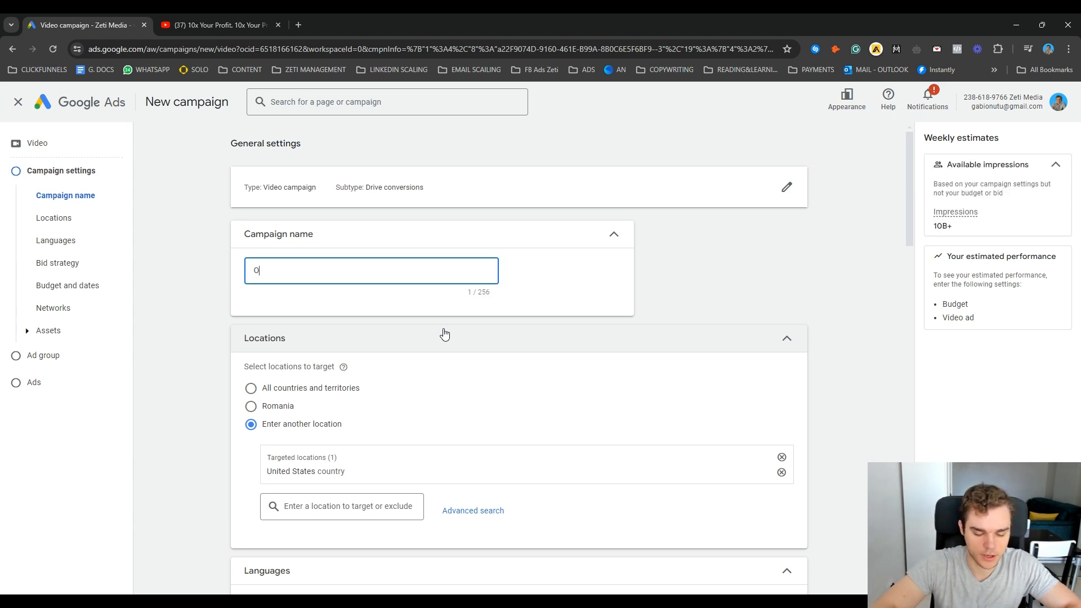
{"action": "type", "text": "ffer name "}
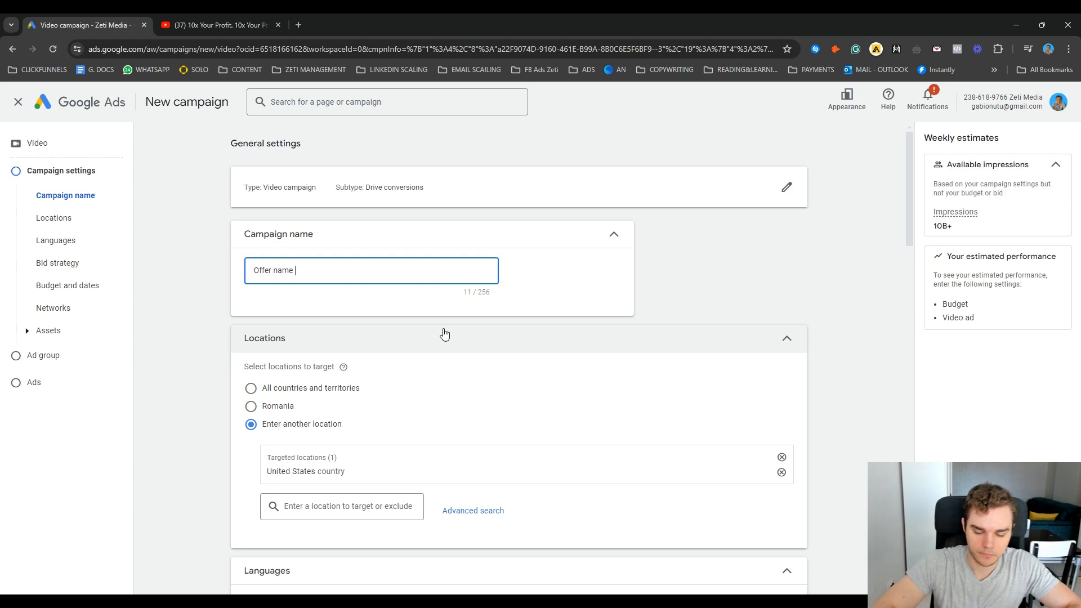
{"action": "type", "text": "|"}
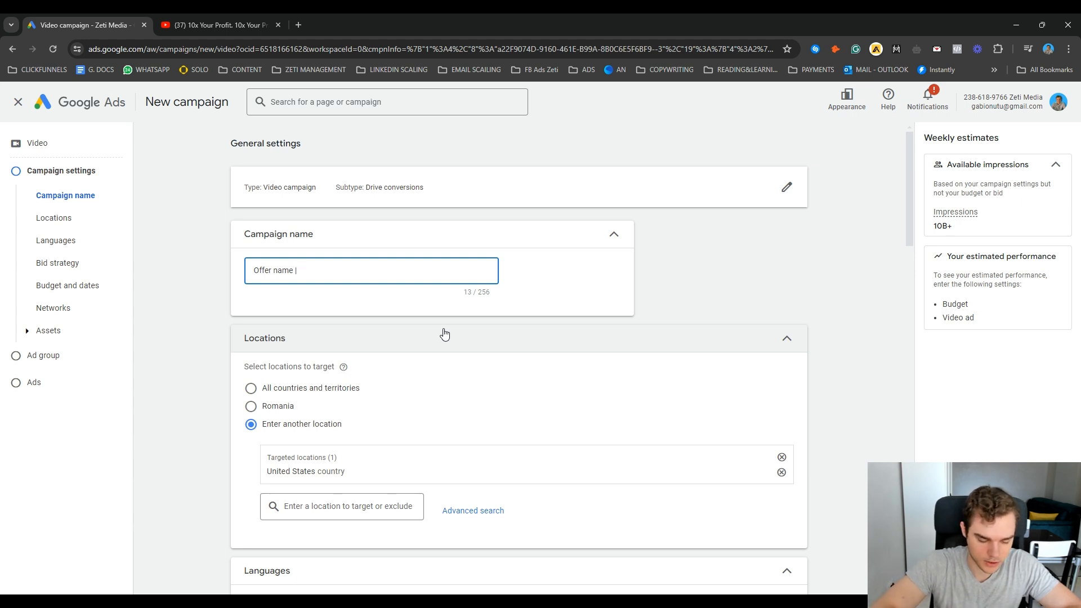
{"action": "type", "text": "Cold"}
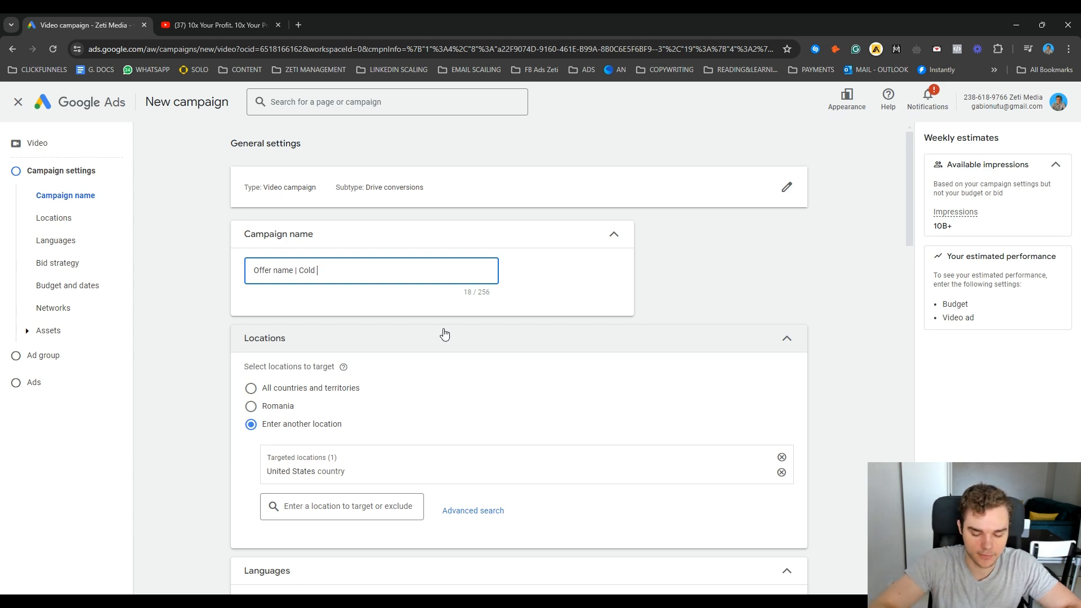
{"action": "type", "text": "| "}
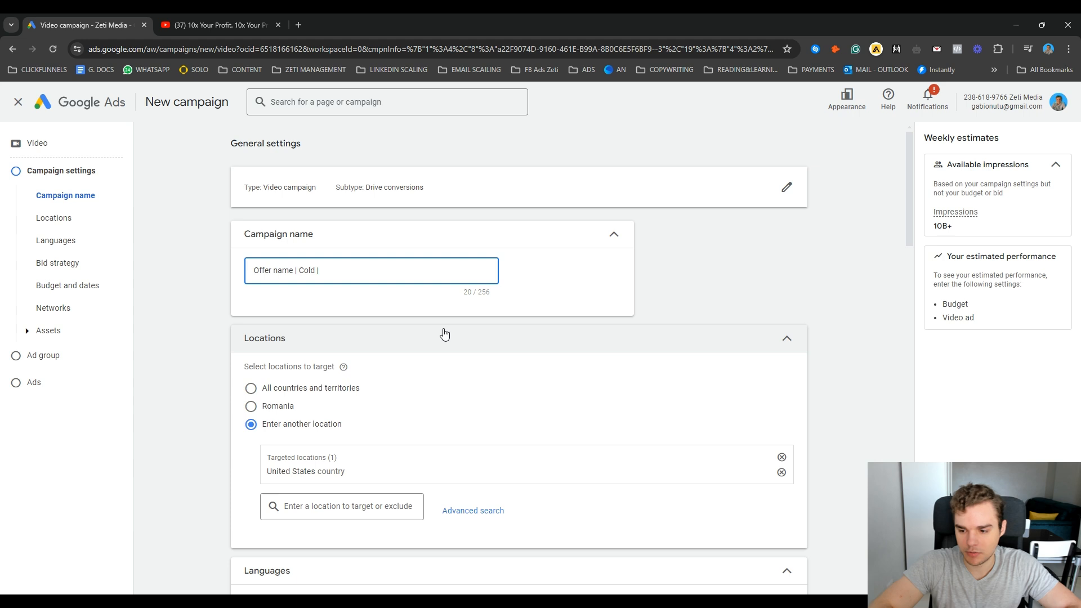
{"action": "type", "text": "5 "}
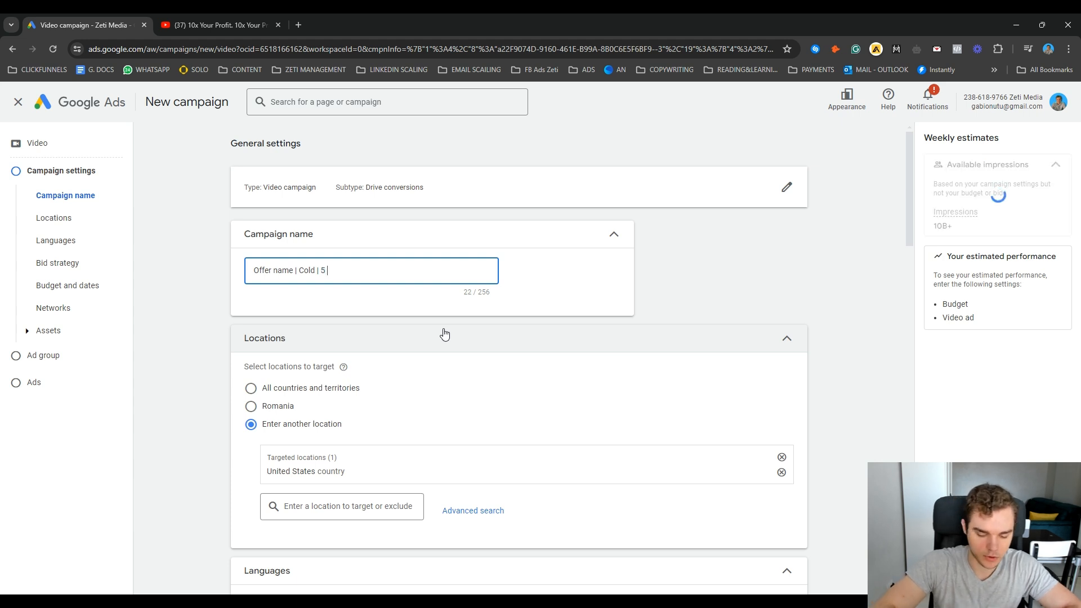
{"action": "type", "text": "June |"}
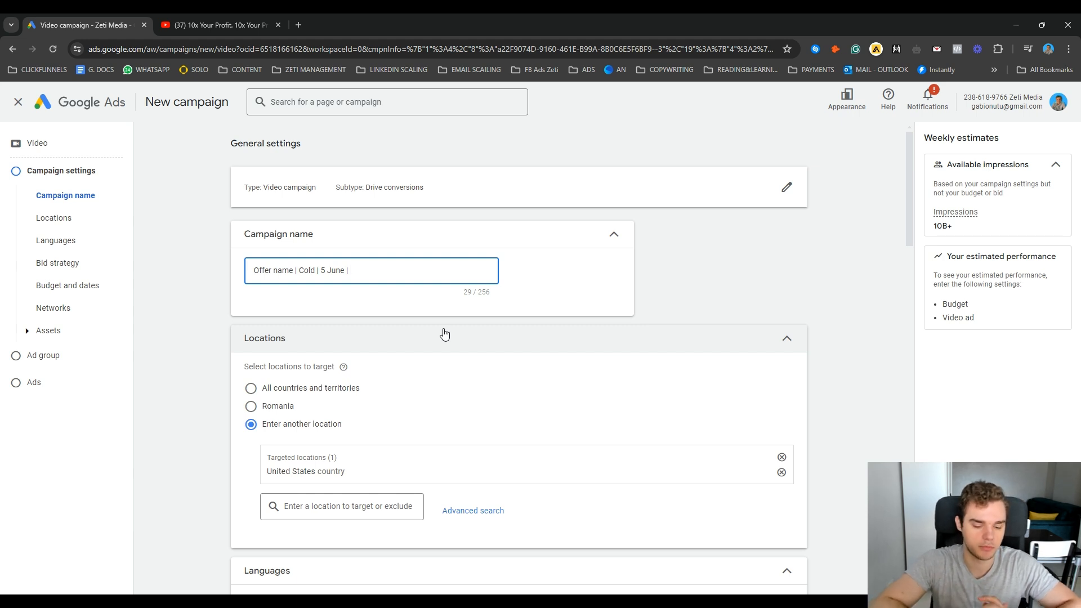
{"action": "type", "text": "3 ads "}
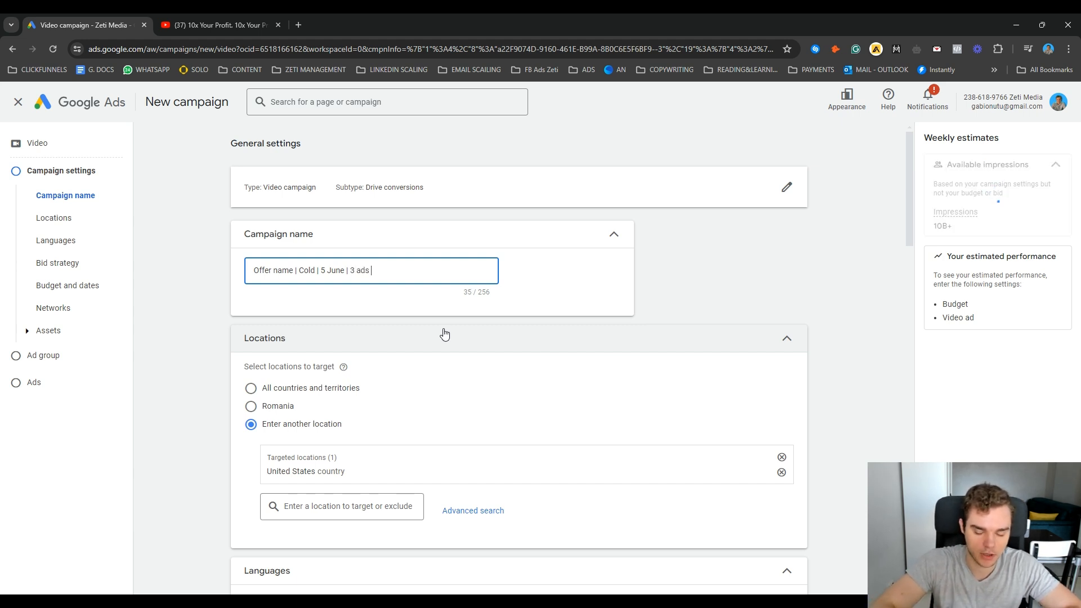
{"action": "type", "text": "|"}
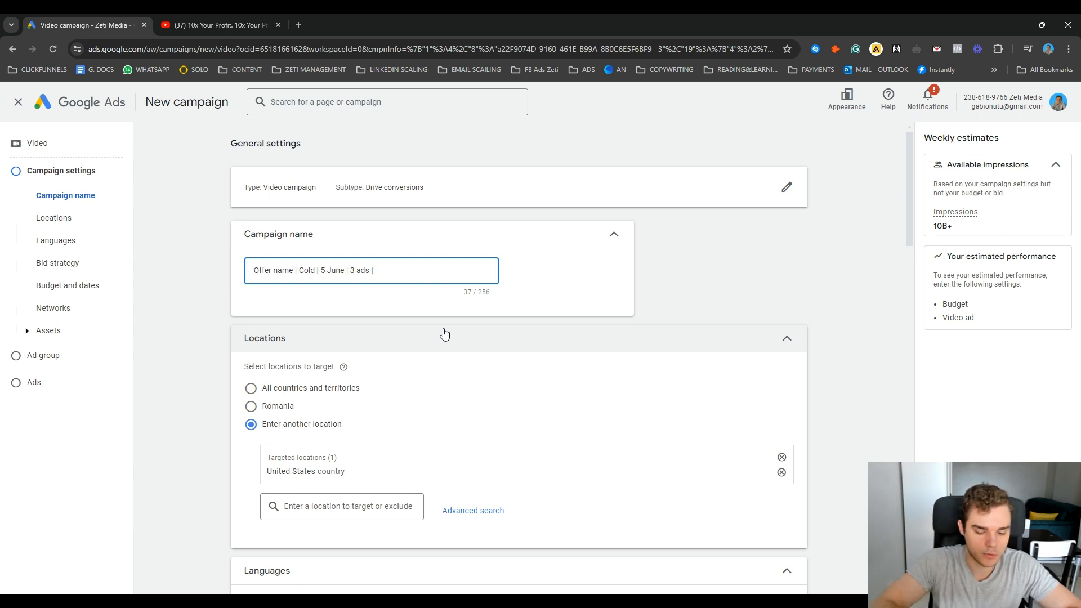
{"action": "type", "text": "in-market men"}
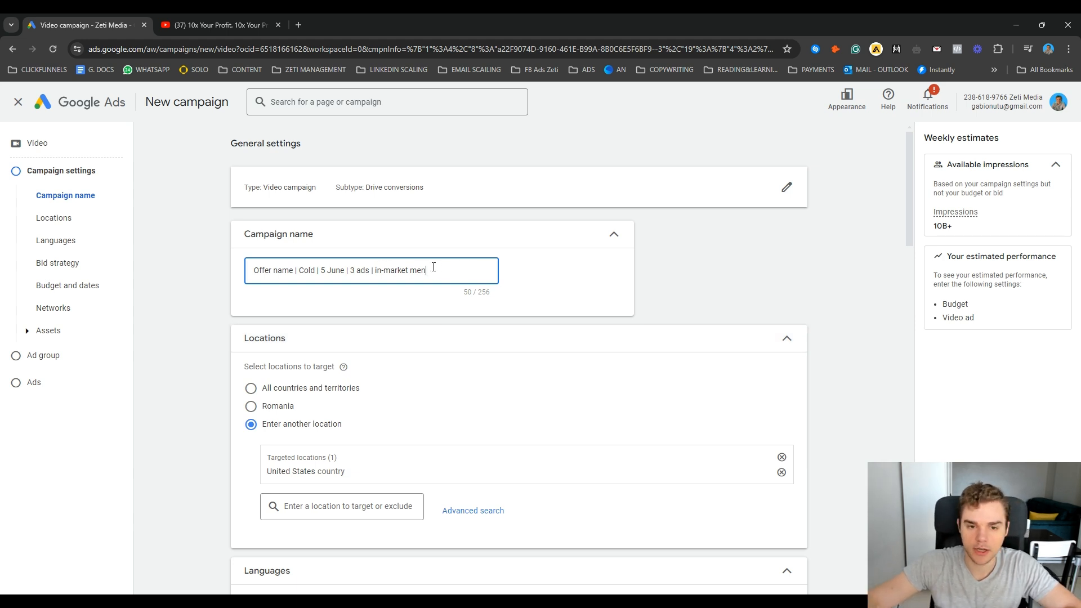
{"action": "left_click_drag", "start_coordinate": [426, 271], "coordinate": [377, 270]}
{"action": "left_click", "coordinate": [667, 282]}
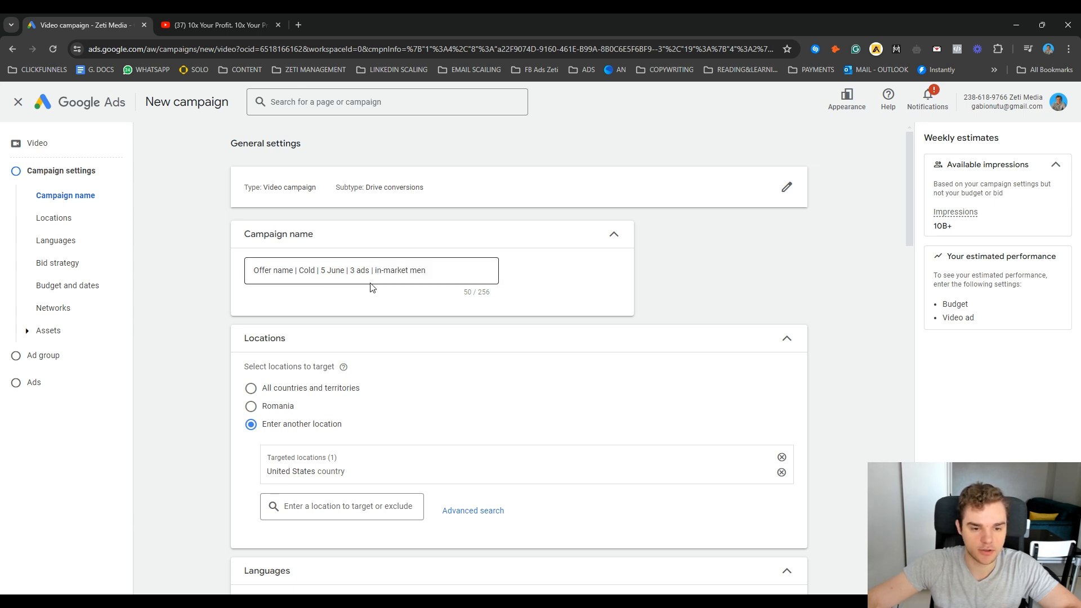
Step: Examine the targeted country on the advanced location search map, cancel without changes, and collapse the Locations and Languages sections
{"action": "scroll", "coordinate": [406, 290], "scroll_direction": "down", "scroll_amount": 2}
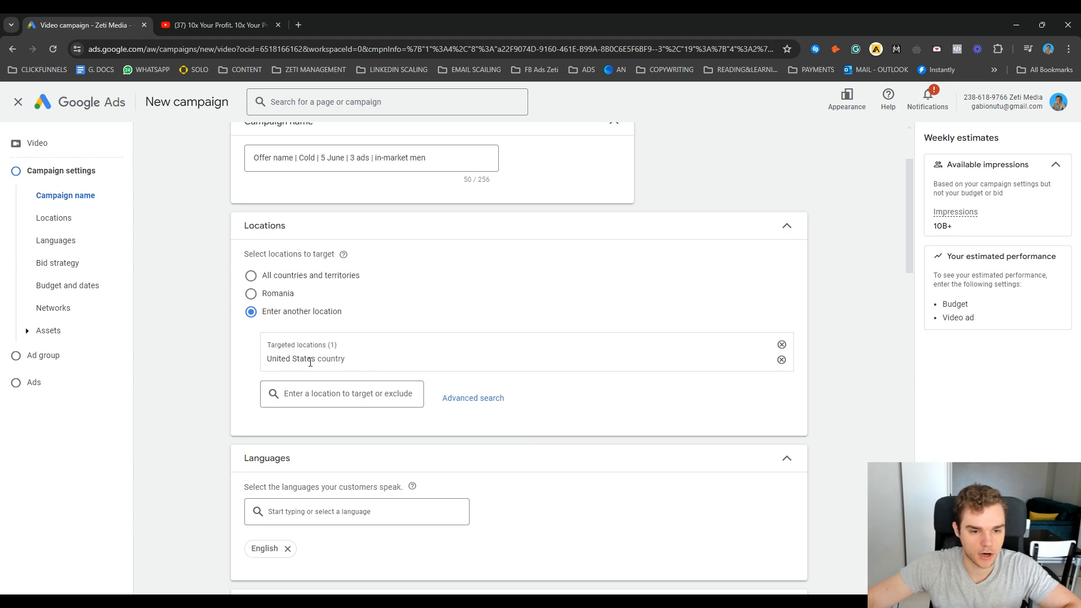
{"action": "left_click", "coordinate": [479, 397]}
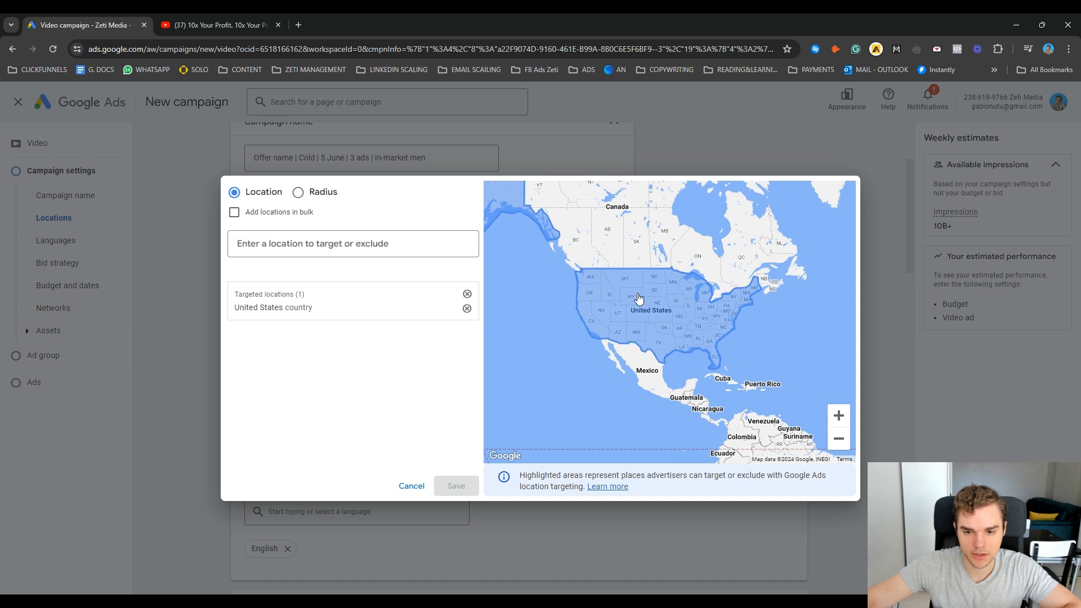
{"action": "scroll", "coordinate": [639, 298], "scroll_direction": "down", "scroll_amount": 2}
{"action": "scroll", "coordinate": [681, 310], "scroll_direction": "up", "scroll_amount": 1}
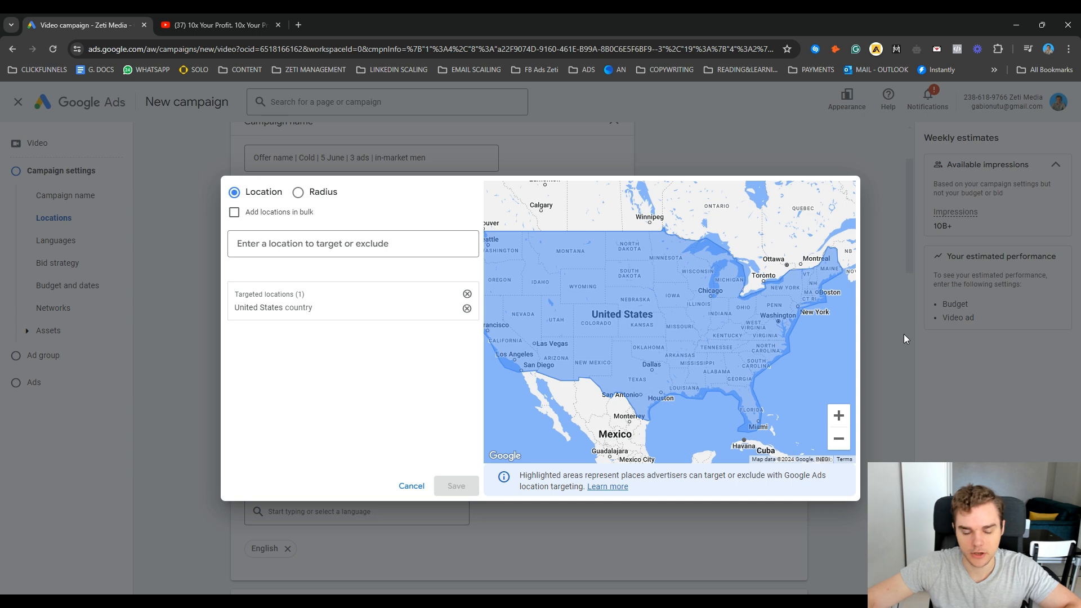
{"action": "left_click", "coordinate": [412, 486]}
{"action": "left_click", "coordinate": [753, 232]}
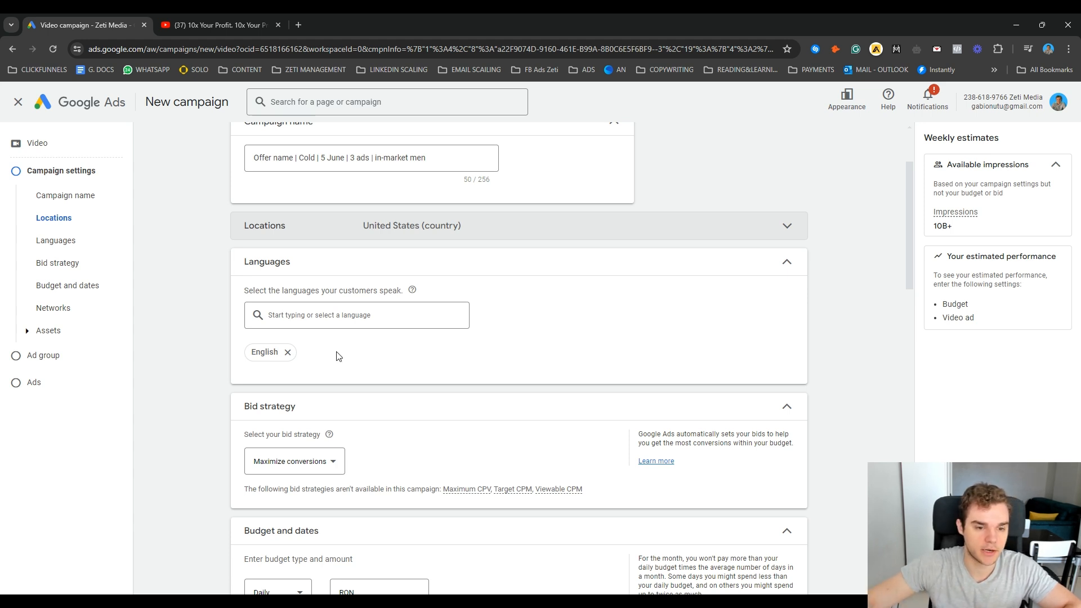
{"action": "left_click", "coordinate": [708, 268]}
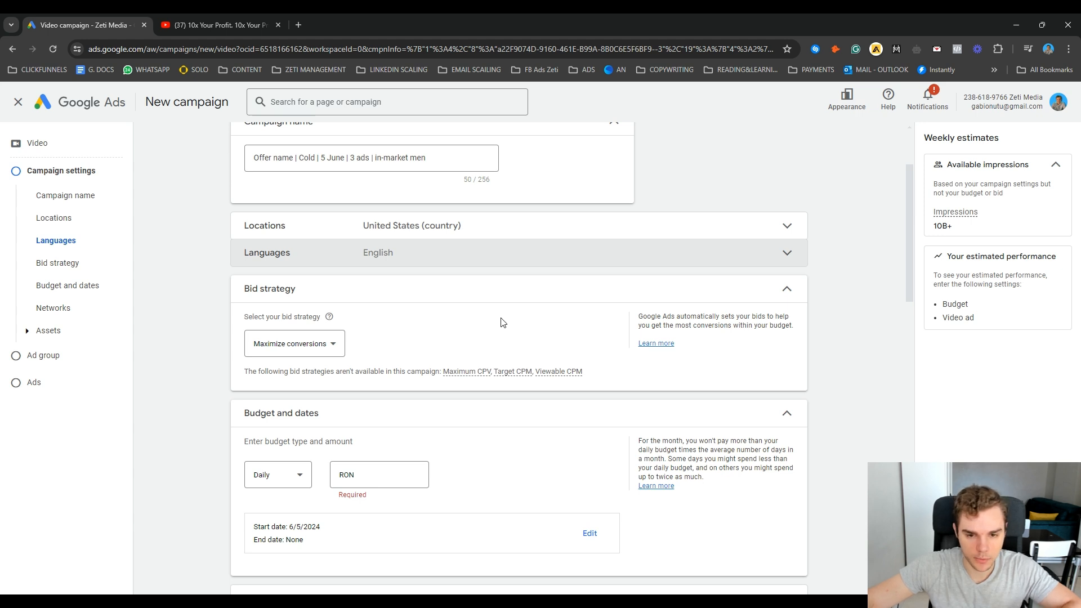
Step: Change the bid strategy to Target CPA with a target of RON 20
{"action": "left_click", "coordinate": [314, 353]}
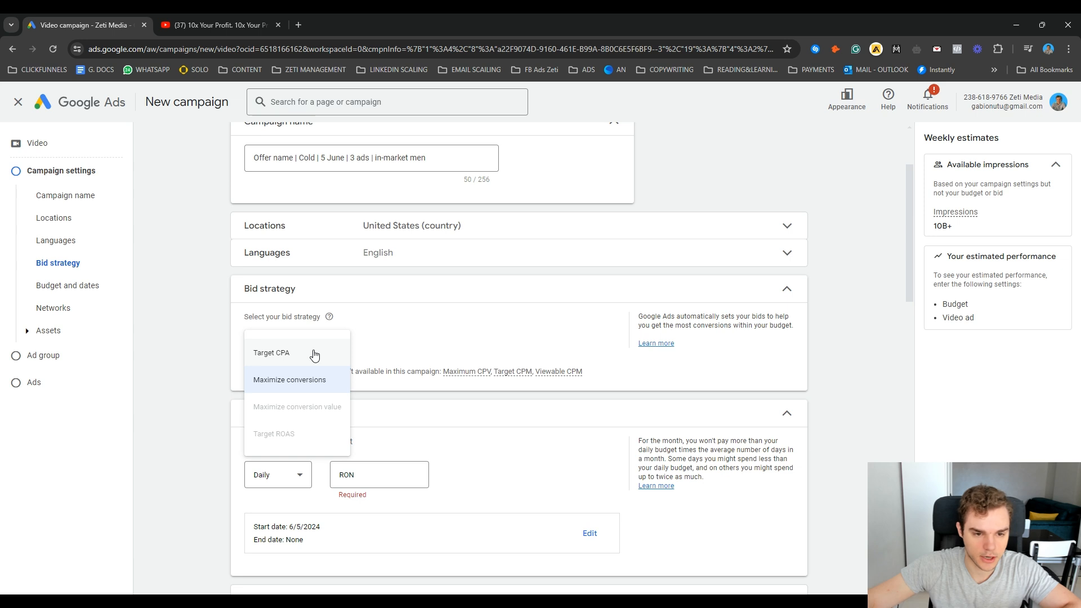
{"action": "left_click", "coordinate": [314, 354]}
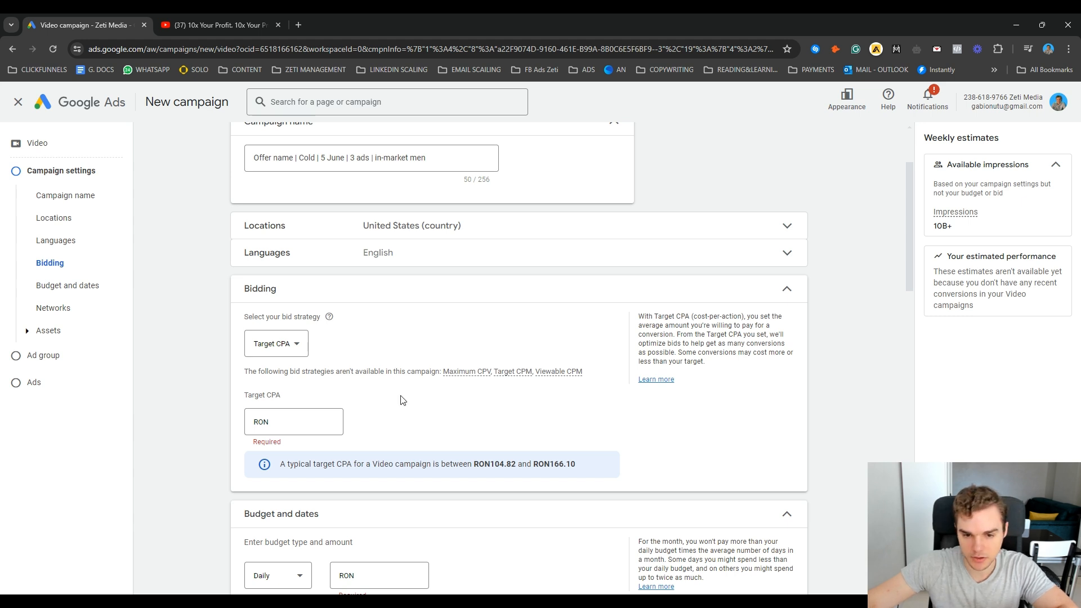
{"action": "left_click", "coordinate": [270, 424]}
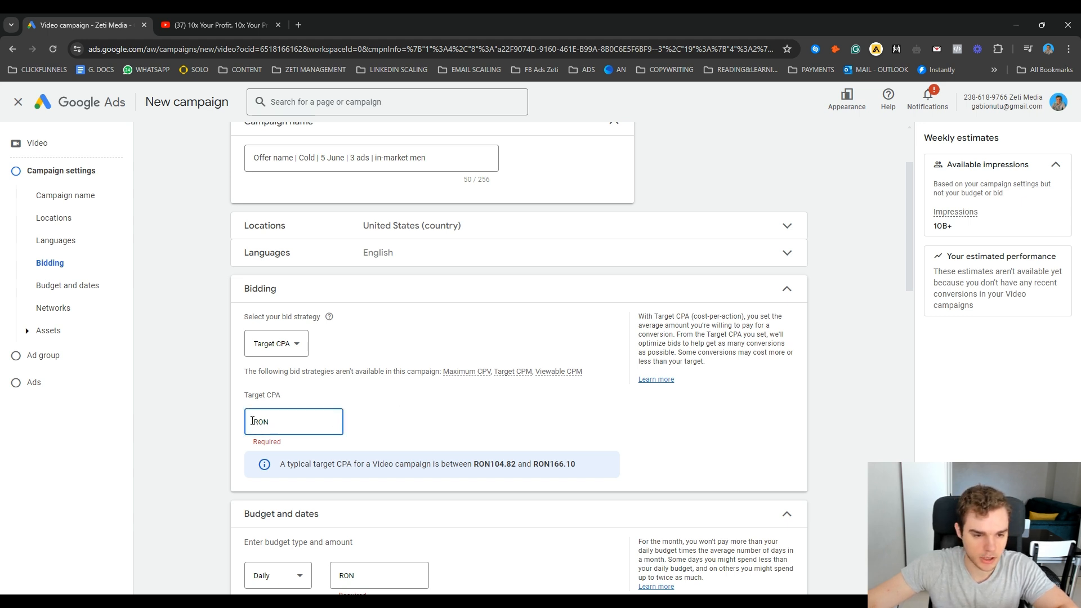
{"action": "type", "text": "20"}
{"action": "left_click", "coordinate": [426, 436]}
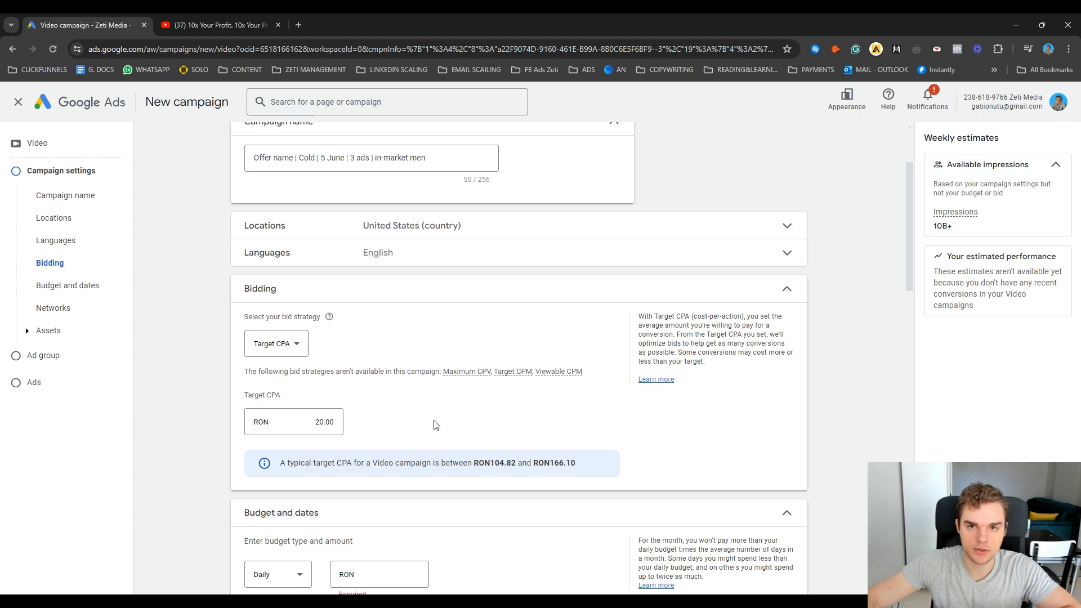
Step: Lower the target CPA to RON 17 and further to RON 15
{"action": "left_click", "coordinate": [322, 422]}
{"action": "left_click_drag", "start_coordinate": [323, 423], "coordinate": [309, 426]}
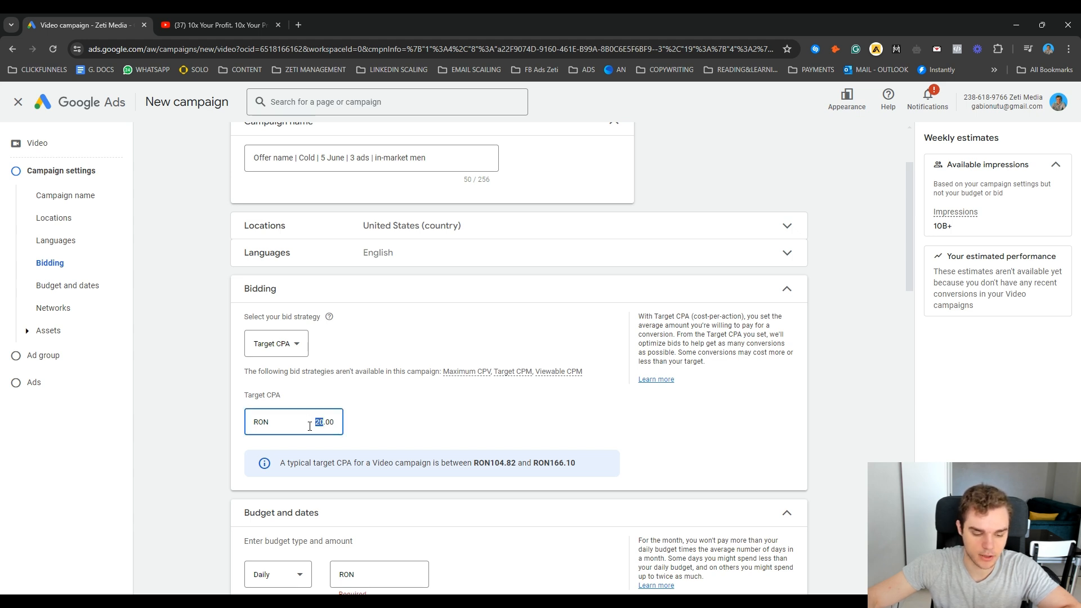
{"action": "type", "text": "17"}
{"action": "left_click", "coordinate": [411, 427]}
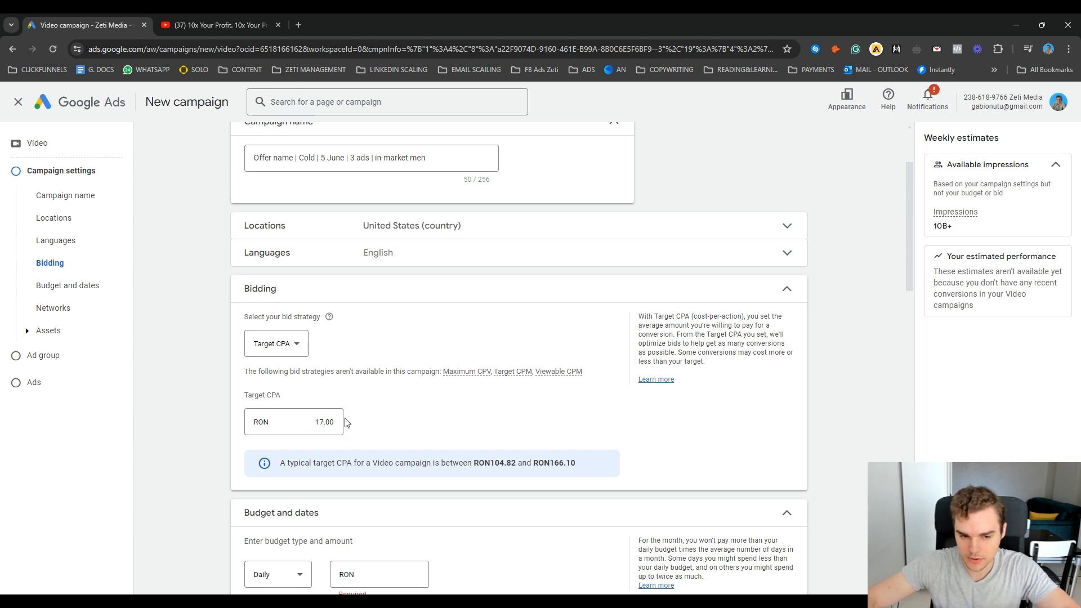
{"action": "left_click_drag", "start_coordinate": [323, 422], "coordinate": [296, 421]}
{"action": "type", "text": "15"}
{"action": "left_click", "coordinate": [424, 425]}
Step: Set the target CPA back to RON 20
{"action": "double_click", "coordinate": [322, 422]}
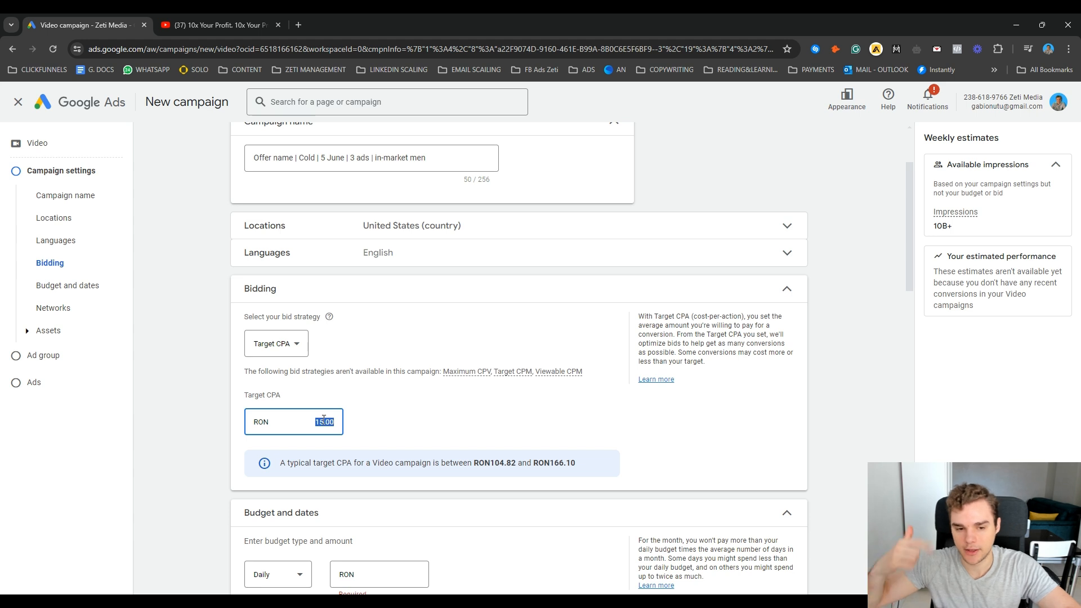
{"action": "type", "text": "20"}
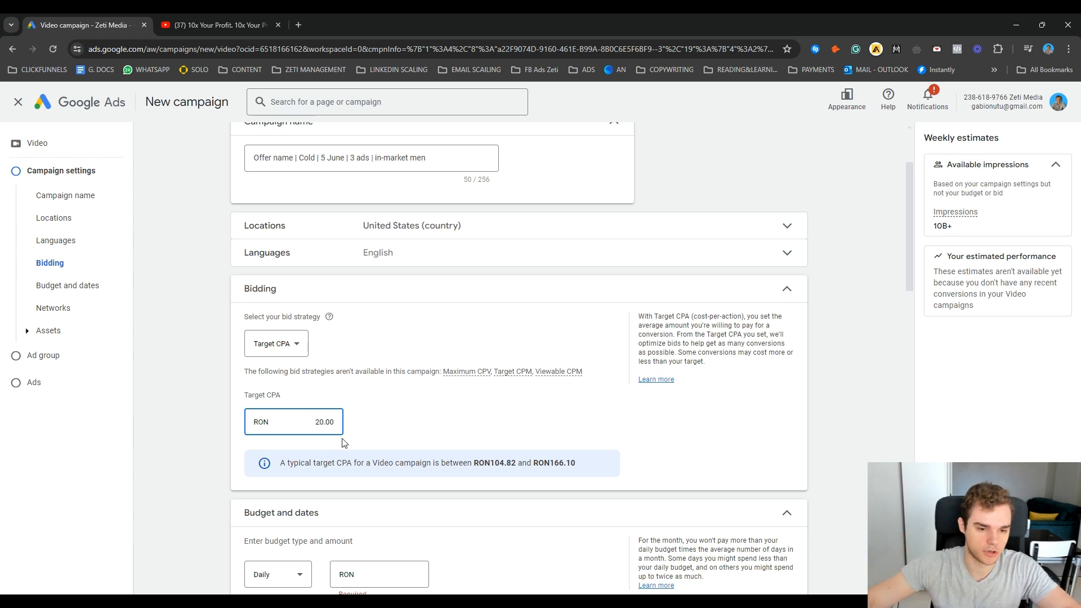
{"action": "left_click", "coordinate": [387, 430]}
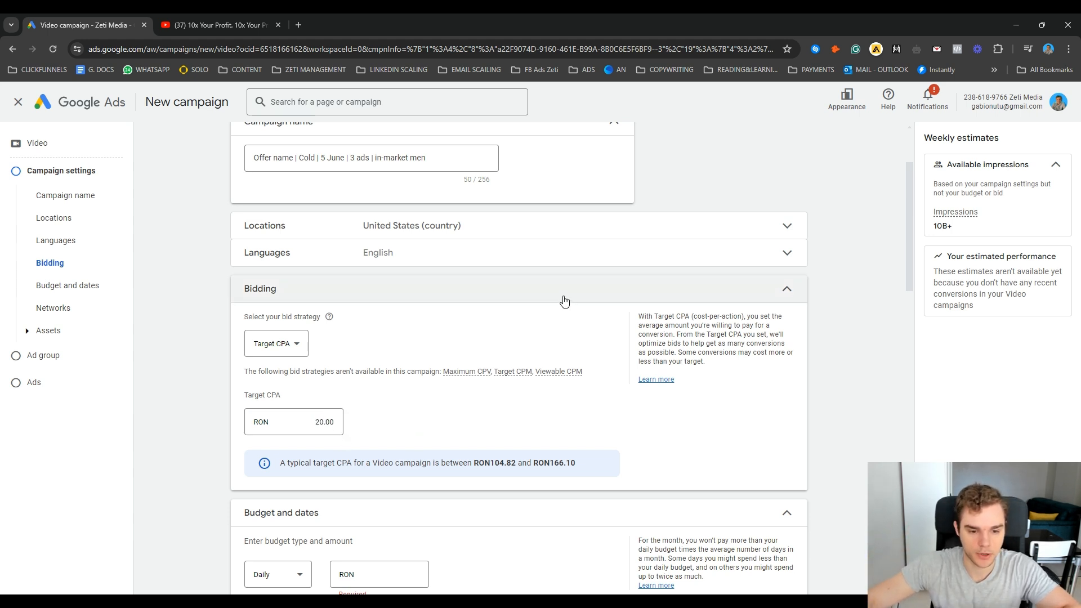
Step: Try the Campaign total budget type, then return the campaign budget to Daily
{"action": "left_click", "coordinate": [498, 295]}
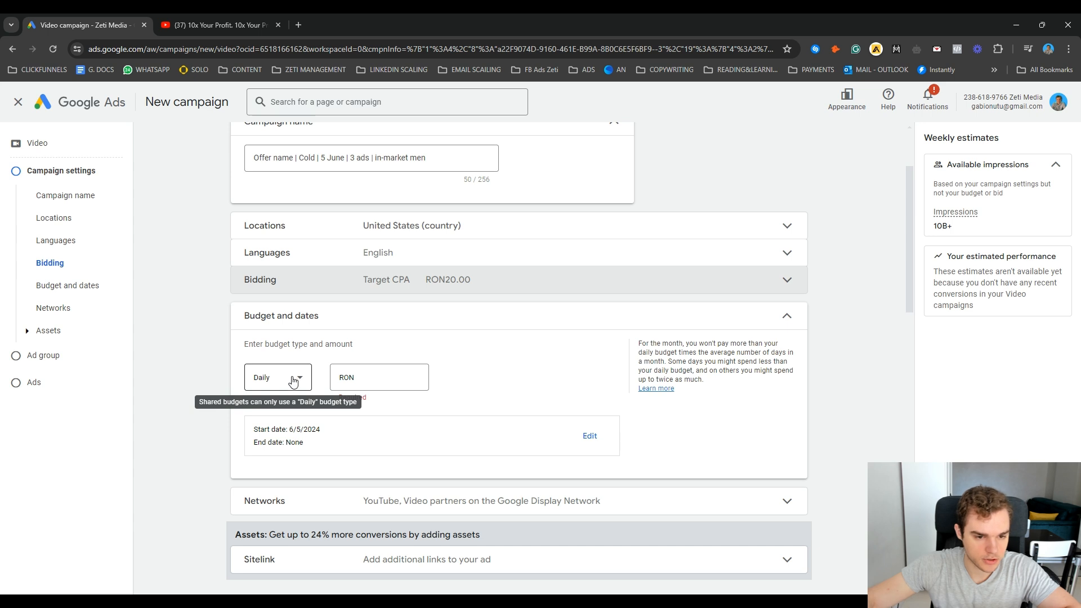
{"action": "left_click", "coordinate": [294, 380]}
{"action": "left_click", "coordinate": [300, 386]}
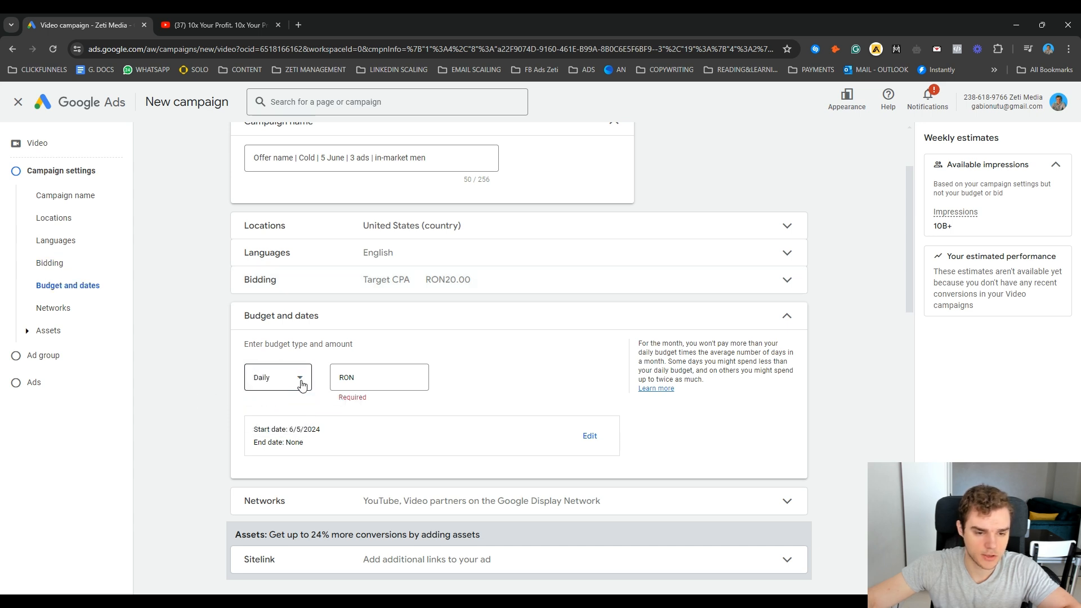
{"action": "left_click", "coordinate": [301, 384]}
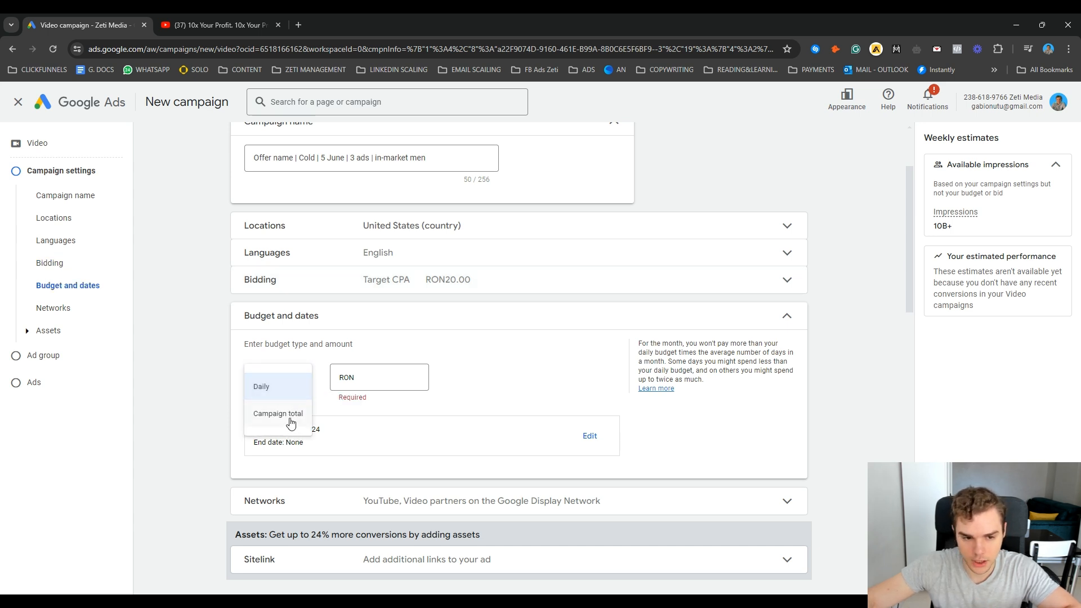
{"action": "left_click", "coordinate": [288, 417]}
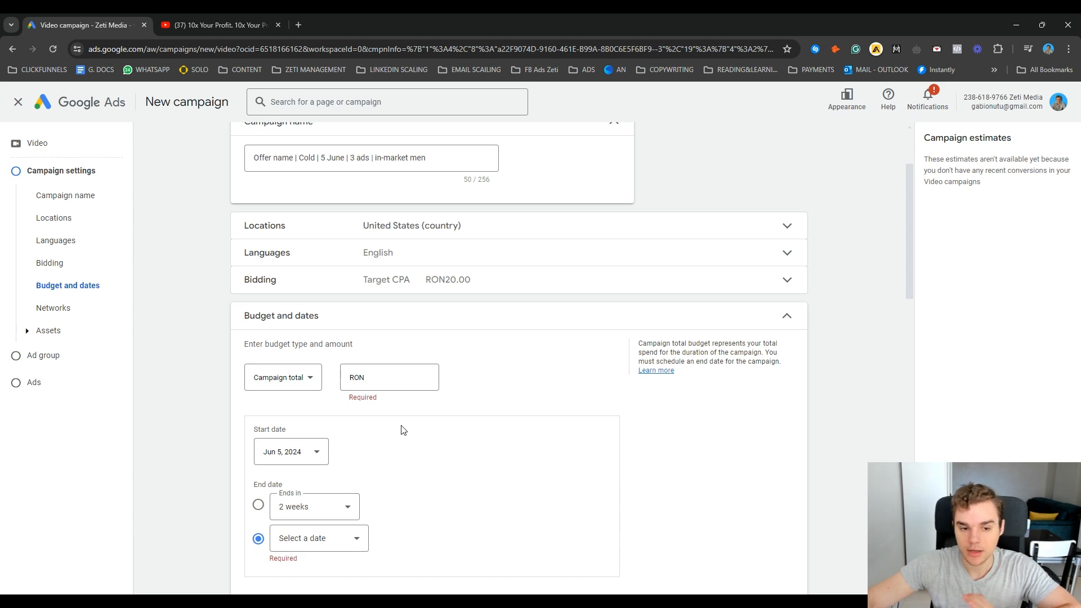
{"action": "scroll", "coordinate": [409, 425], "scroll_direction": "down", "scroll_amount": 1}
{"action": "left_click", "coordinate": [275, 320]}
{"action": "left_click", "coordinate": [292, 331]}
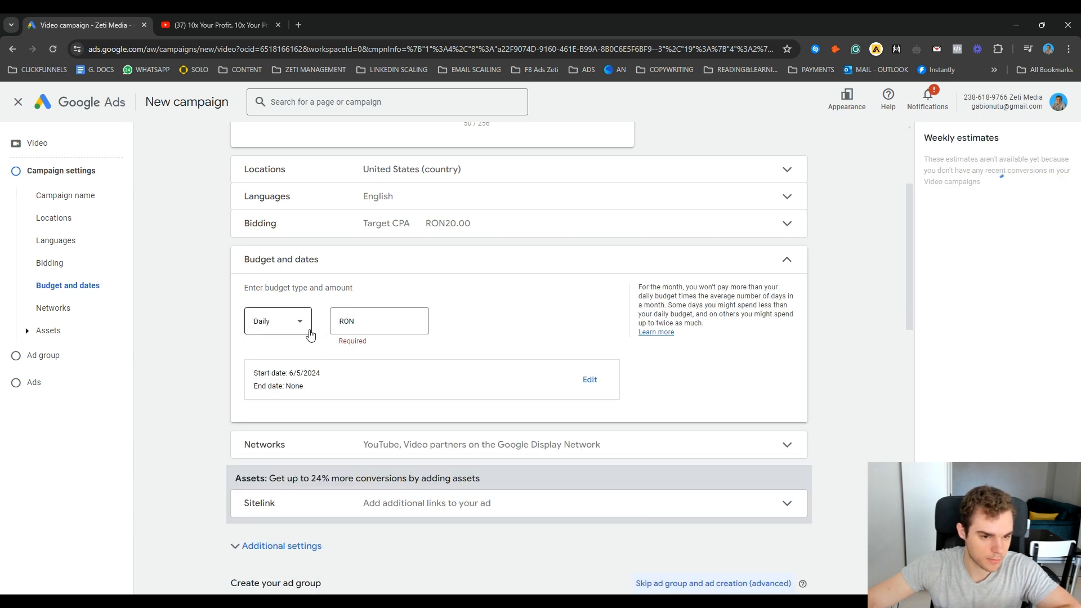
Step: Set the daily campaign budget to RON 100 and collapse the Budget and dates section
{"action": "left_click", "coordinate": [389, 320]}
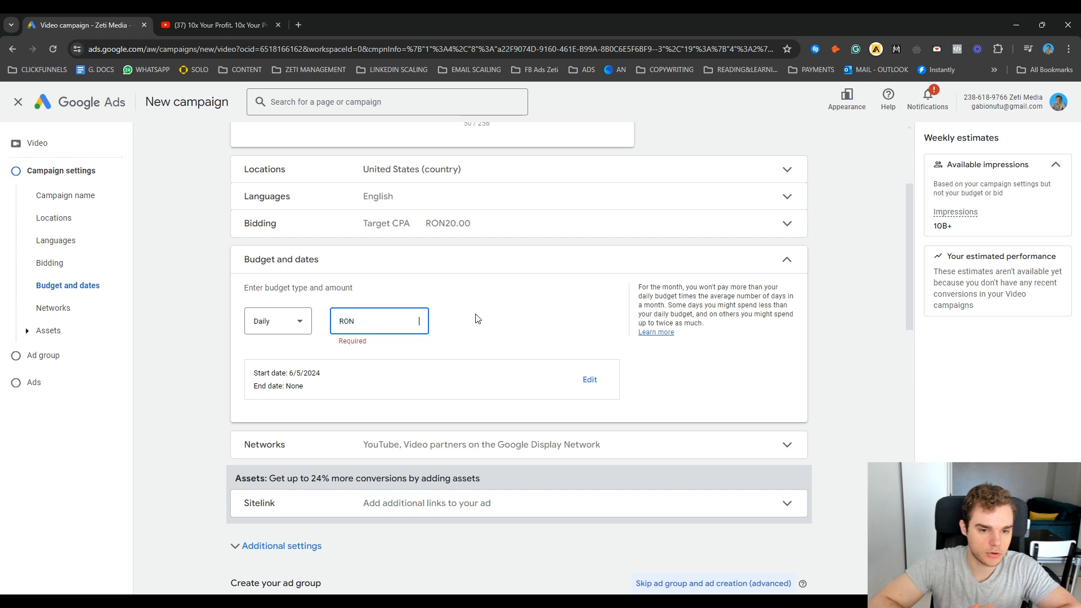
{"action": "type", "text": "5.00"}
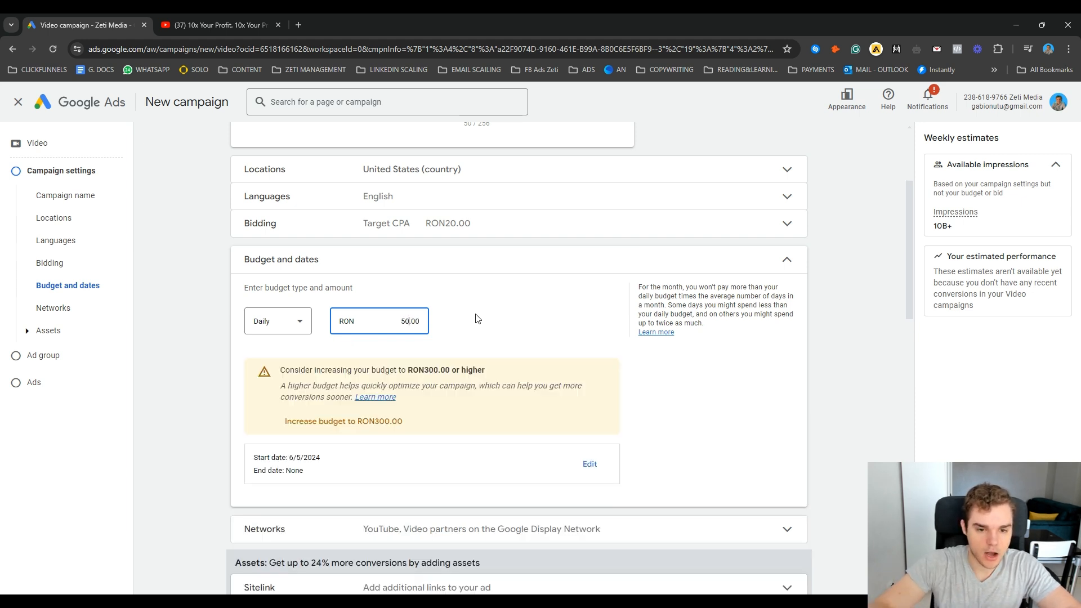
{"action": "type", "text": "10"}
{"action": "left_click", "coordinate": [478, 318]}
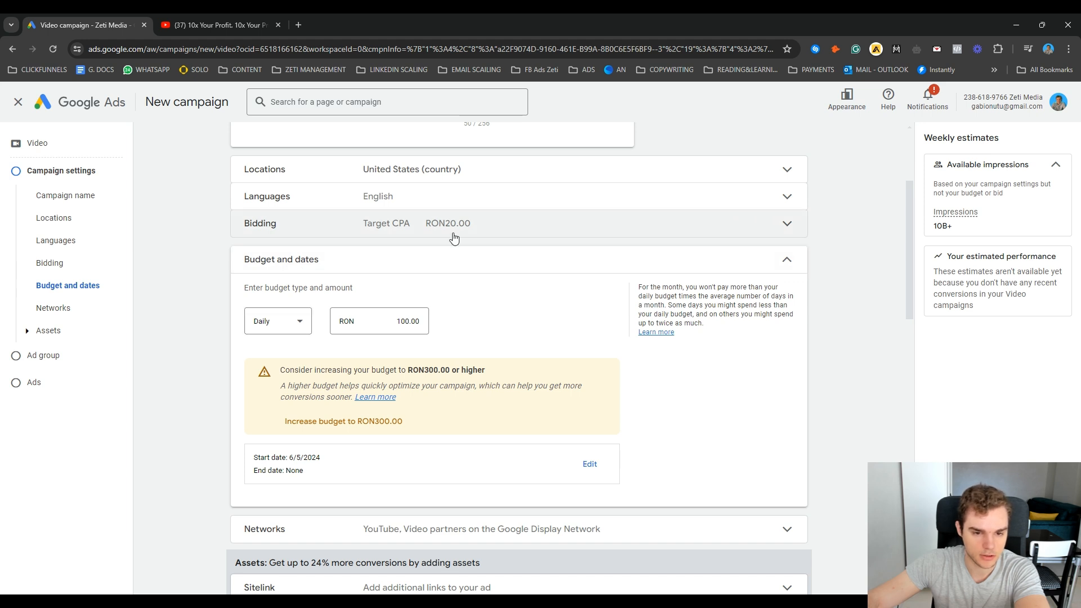
{"action": "left_click", "coordinate": [455, 254]}
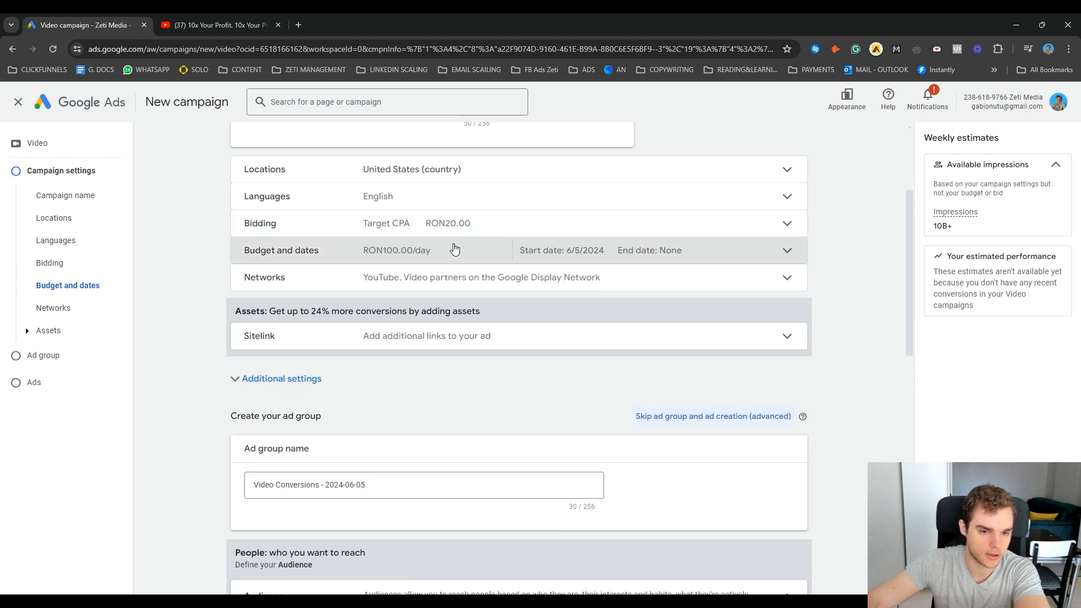
Step: Review the Networks options and the campaign-level Sitelink fields, collapsing both sections without changes
{"action": "left_click", "coordinate": [446, 278]}
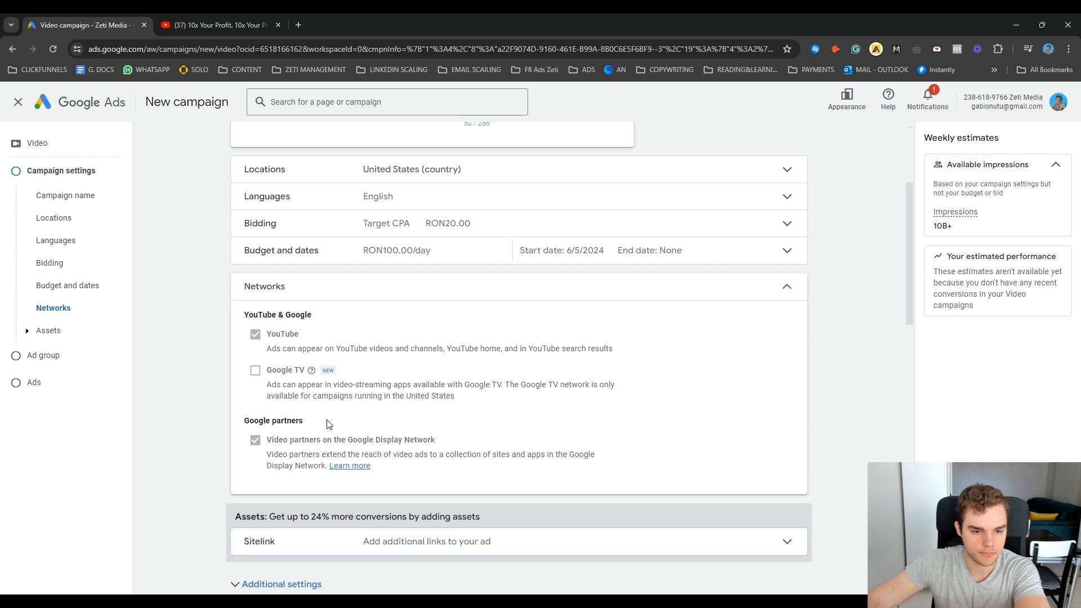
{"action": "left_click", "coordinate": [483, 277]}
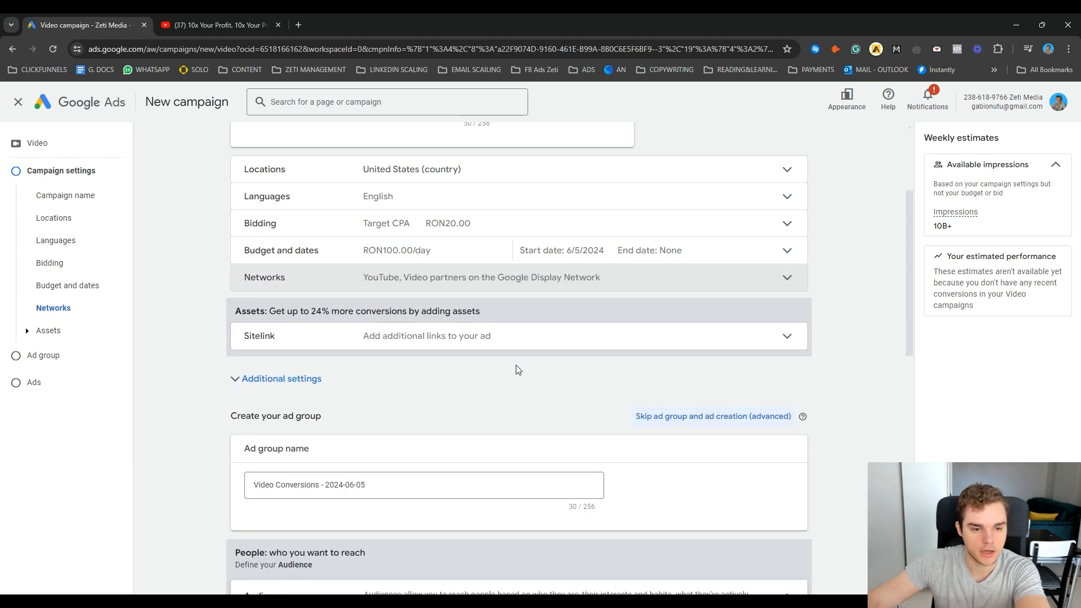
{"action": "left_click", "coordinate": [790, 339]}
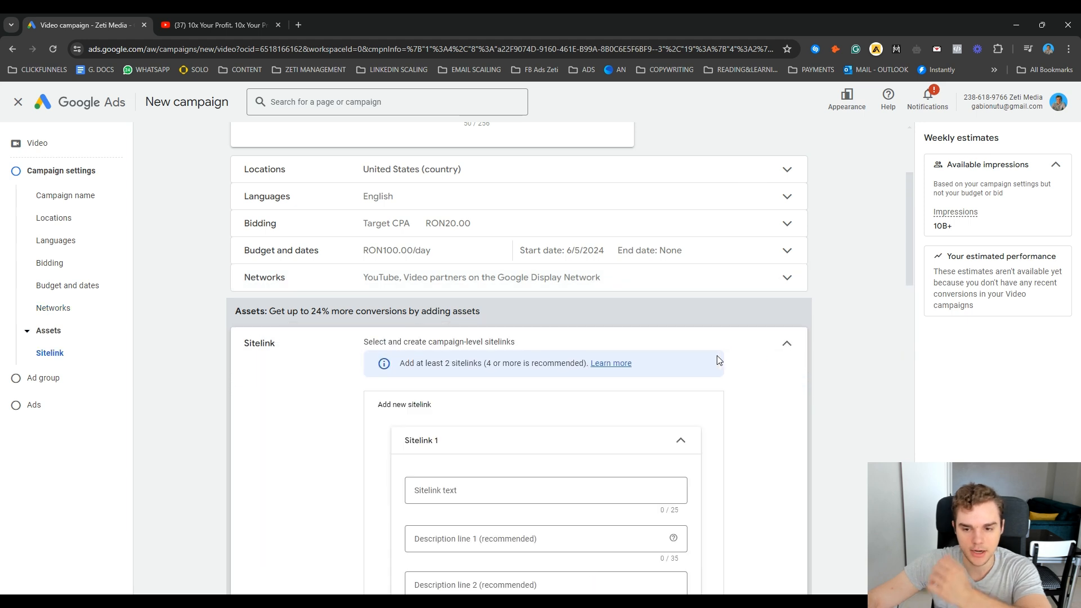
{"action": "scroll", "coordinate": [716, 361], "scroll_direction": "down", "scroll_amount": 2}
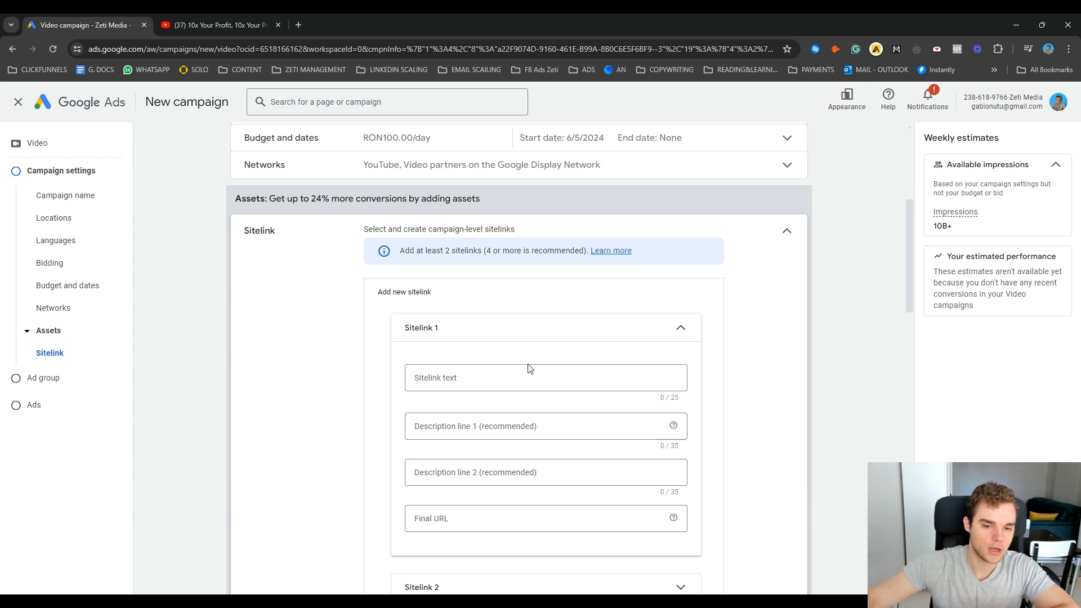
{"action": "scroll", "coordinate": [485, 391], "scroll_direction": "down", "scroll_amount": 4}
{"action": "scroll", "coordinate": [521, 405], "scroll_direction": "up", "scroll_amount": 3}
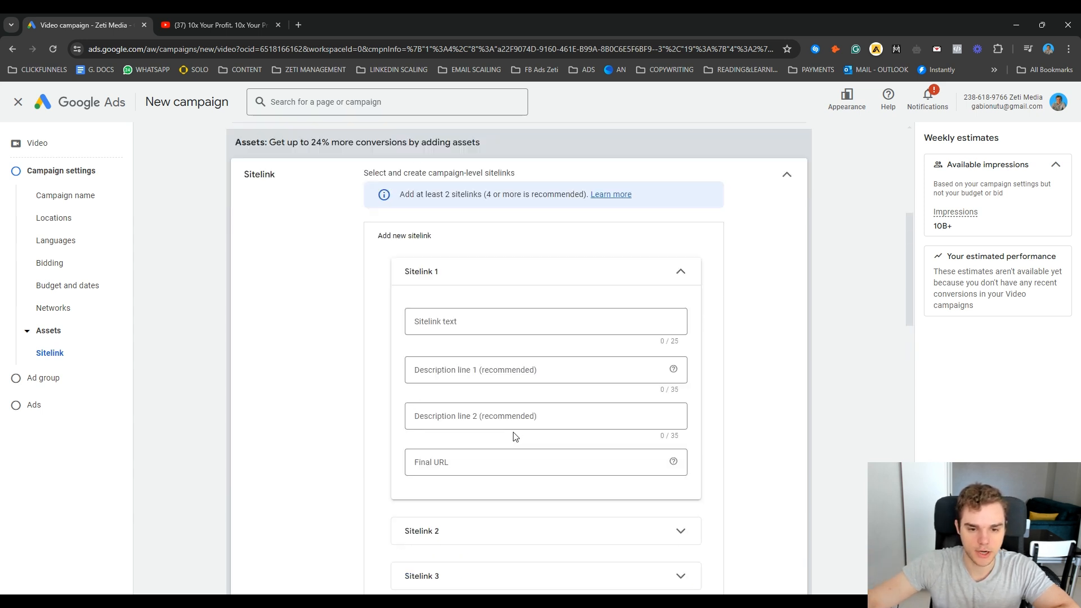
{"action": "left_click", "coordinate": [526, 459]}
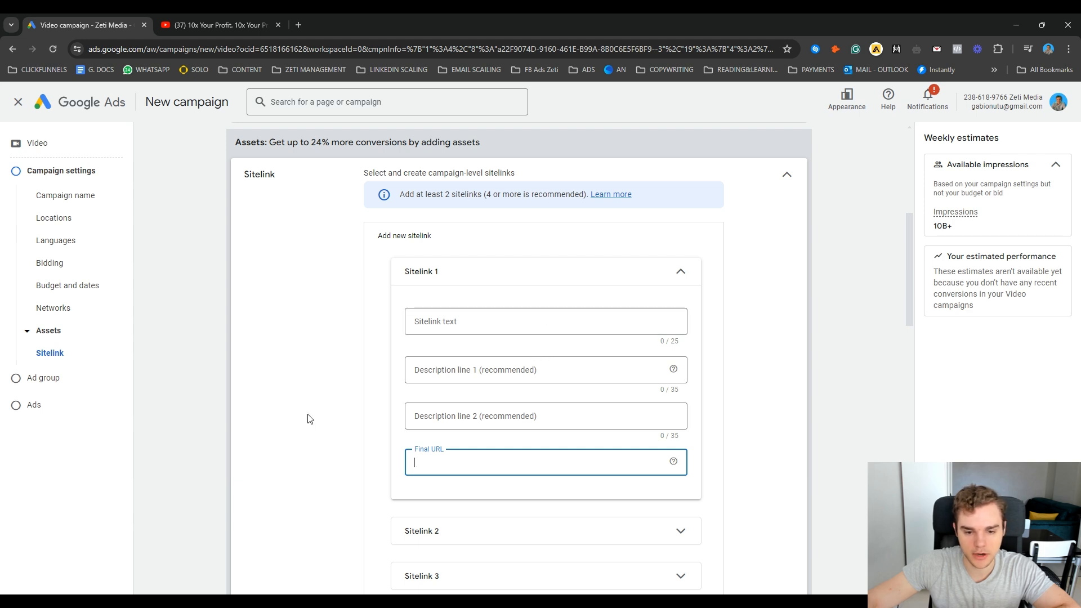
{"action": "left_click", "coordinate": [787, 176]}
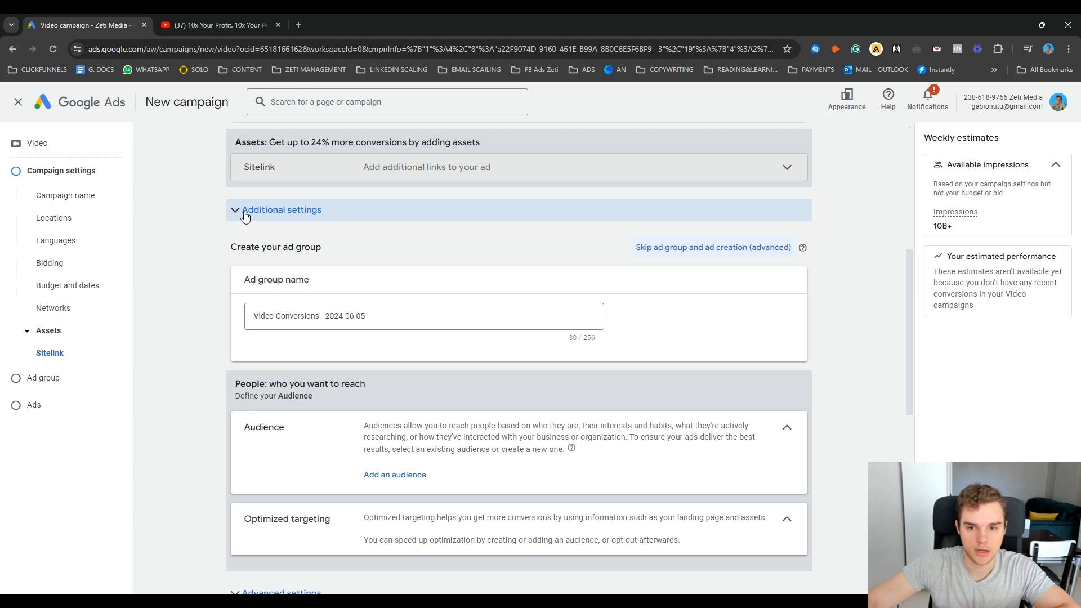
Step: In the additional settings, set specific device targeting that excludes TV screens and tablets
{"action": "left_click", "coordinate": [245, 216]}
{"action": "left_click", "coordinate": [473, 242]}
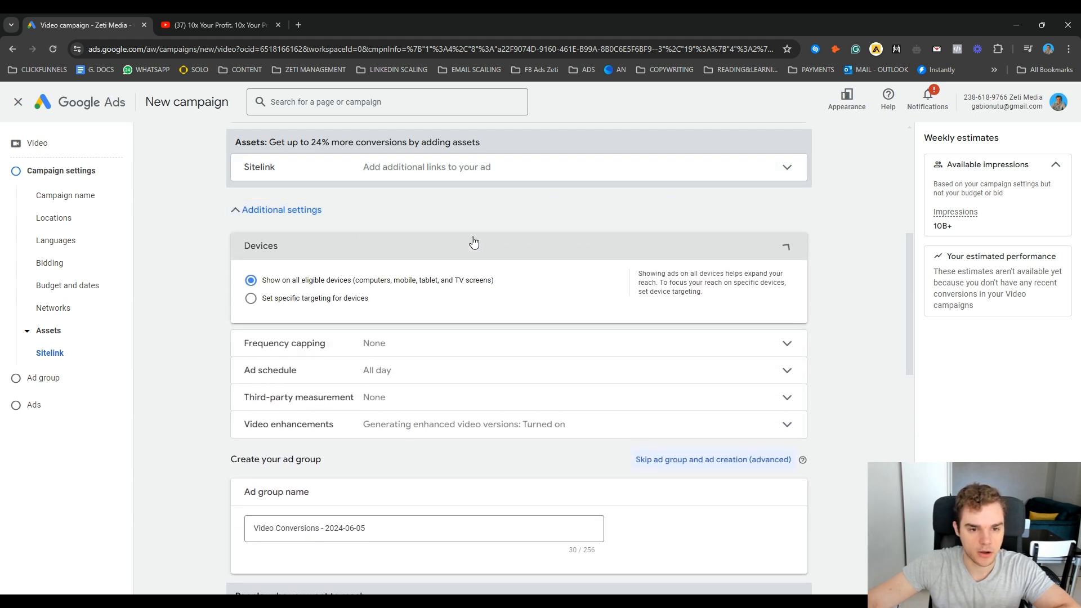
{"action": "left_click", "coordinate": [251, 300]}
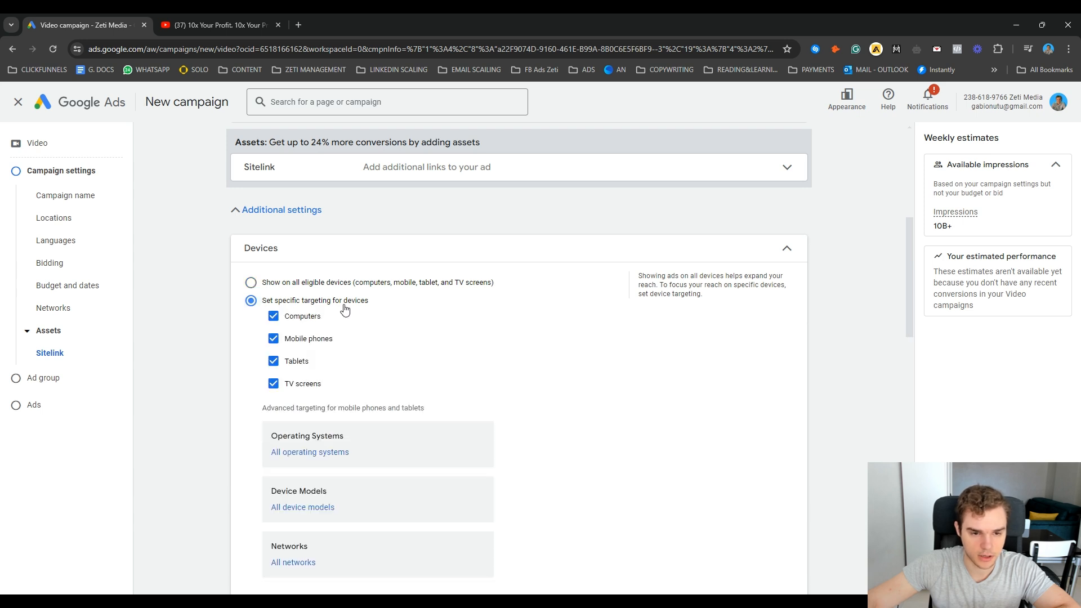
{"action": "scroll", "coordinate": [360, 312], "scroll_direction": "down", "scroll_amount": 1}
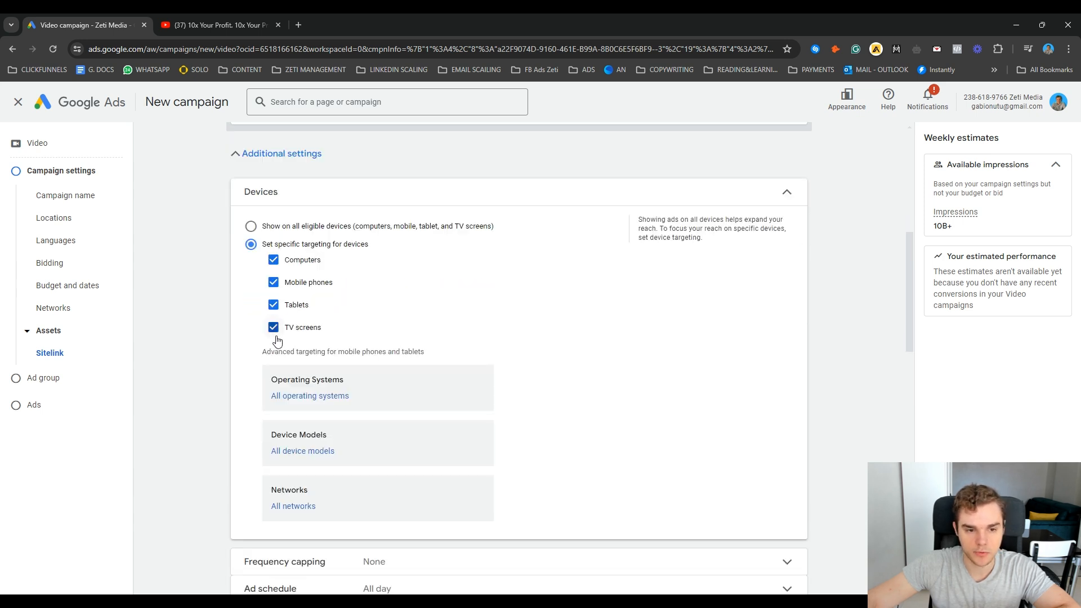
{"action": "left_click", "coordinate": [273, 327]}
{"action": "left_click", "coordinate": [273, 304]}
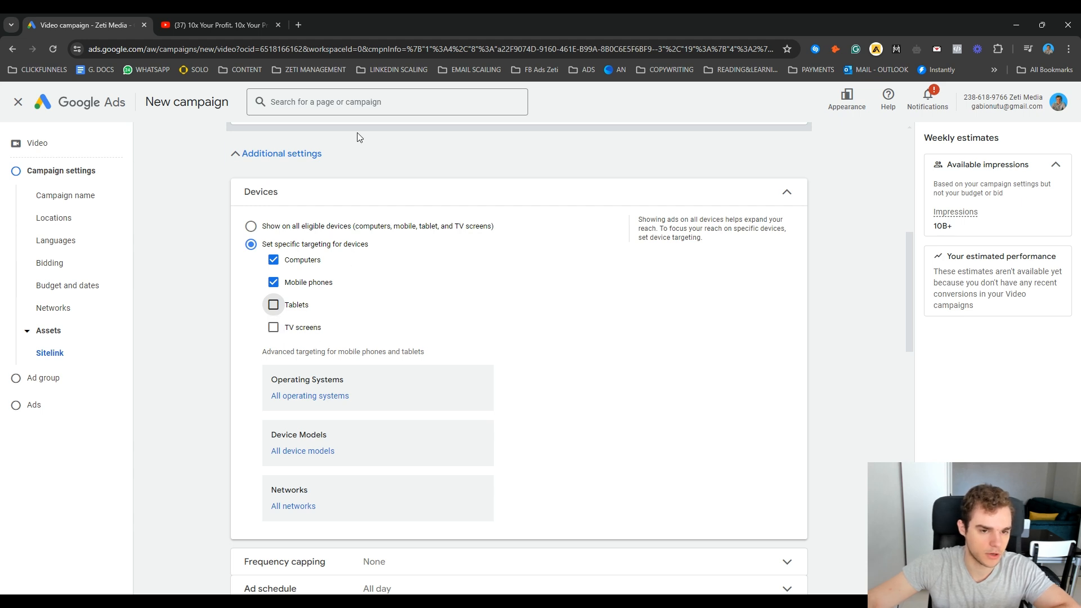
{"action": "left_click", "coordinate": [599, 195]}
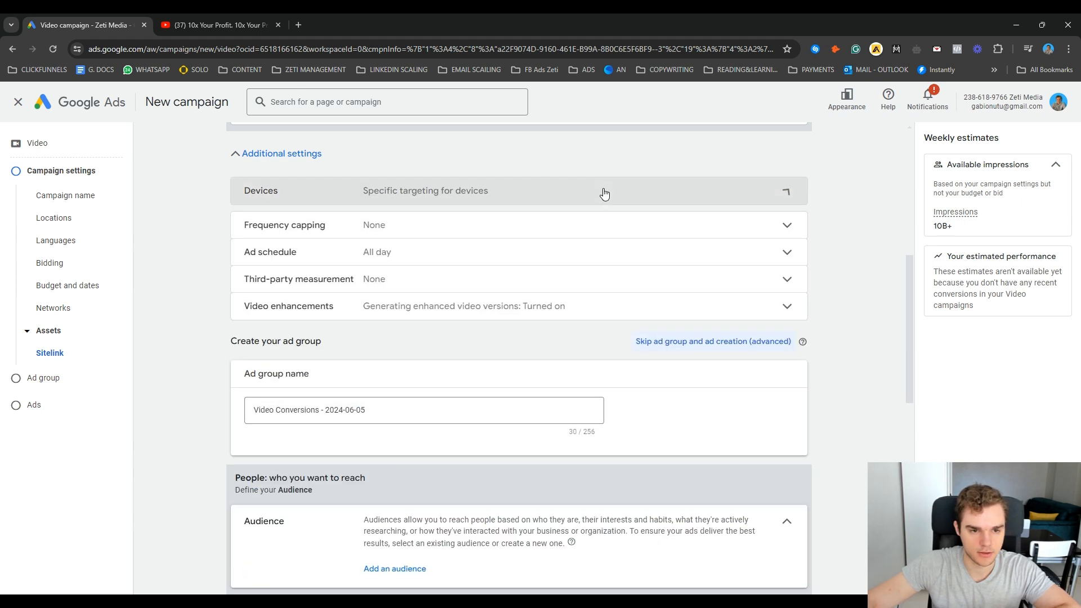
Step: Enable impression and view frequency caps for the campaign and limit impressions to 5 per week
{"action": "left_click", "coordinate": [435, 222]}
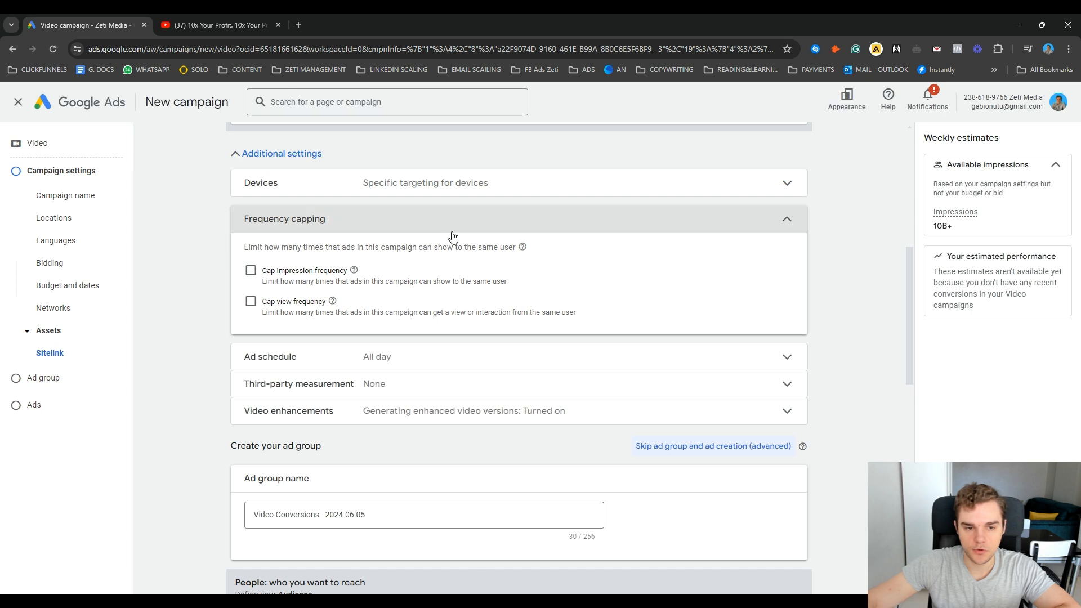
{"action": "left_click", "coordinate": [250, 271]}
{"action": "left_click", "coordinate": [250, 395]}
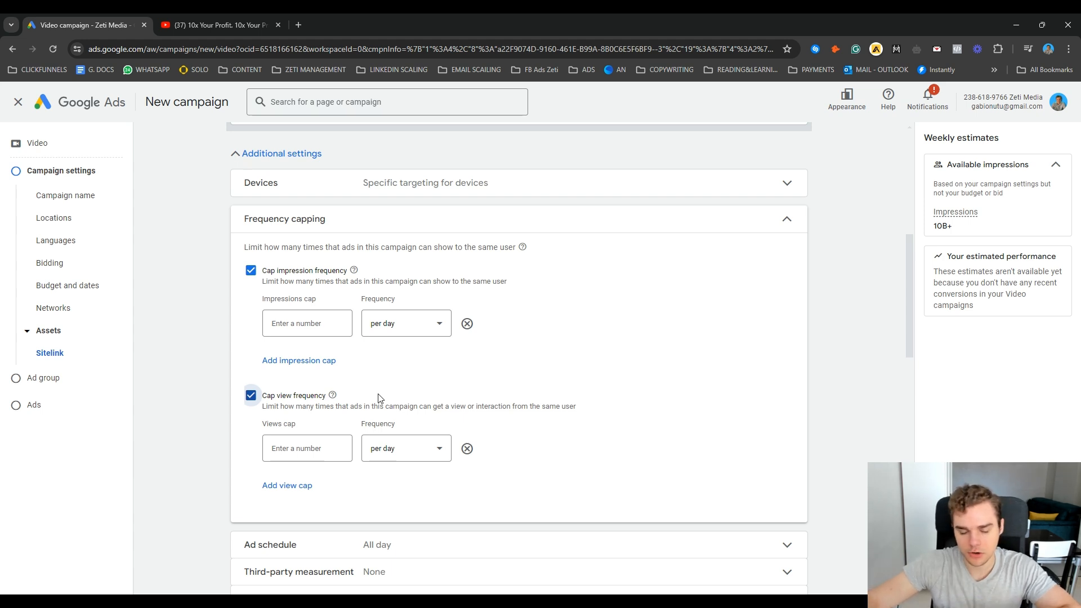
{"action": "left_click", "coordinate": [413, 322]}
{"action": "left_click", "coordinate": [413, 362]}
{"action": "left_click", "coordinate": [315, 334]}
{"action": "type", "text": "5"}
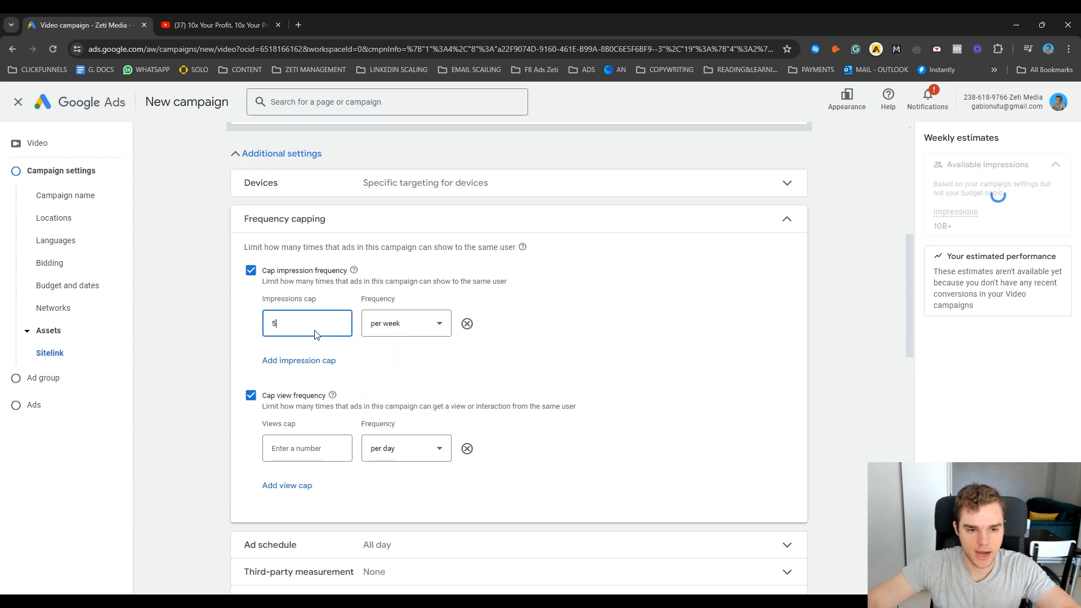
Step: Limit views to 7 per week and collapse the Frequency capping section
{"action": "left_click", "coordinate": [394, 449]}
{"action": "left_click", "coordinate": [402, 479]}
{"action": "left_click", "coordinate": [305, 458]}
{"action": "type", "text": "7"}
{"action": "left_click", "coordinate": [685, 406]}
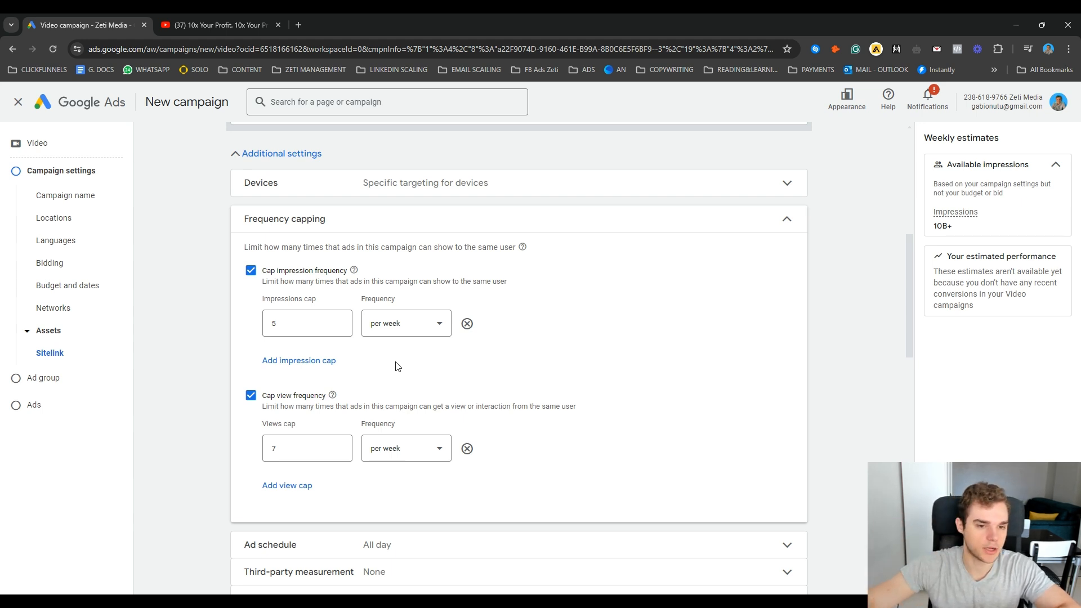
{"action": "left_click", "coordinate": [755, 231]}
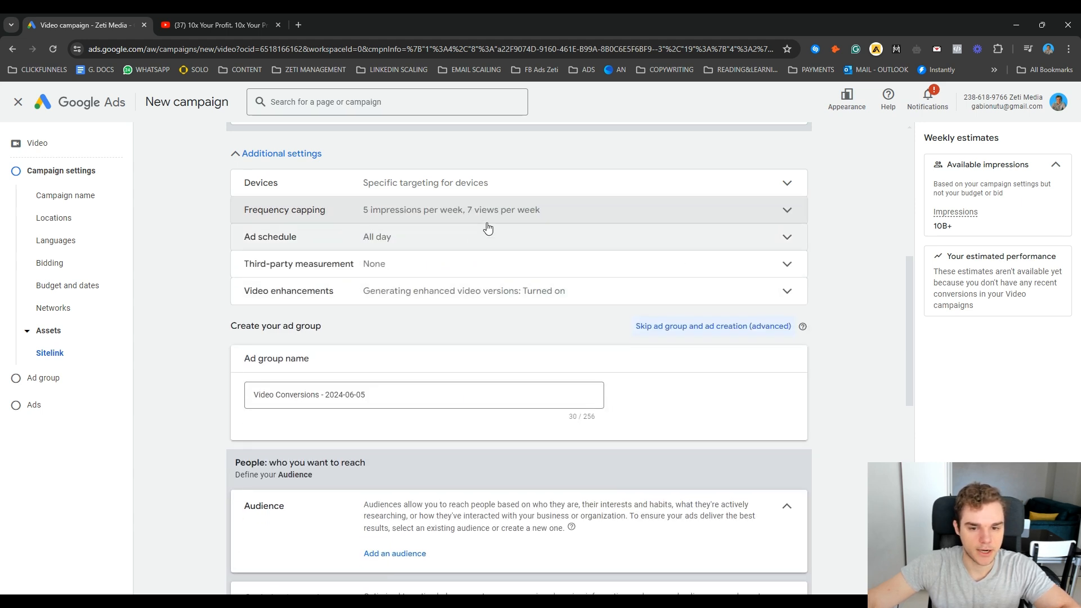
Step: Turn off both video enhancements: Google-generated shorter versions and vertical and square versions
{"action": "left_click", "coordinate": [538, 299]}
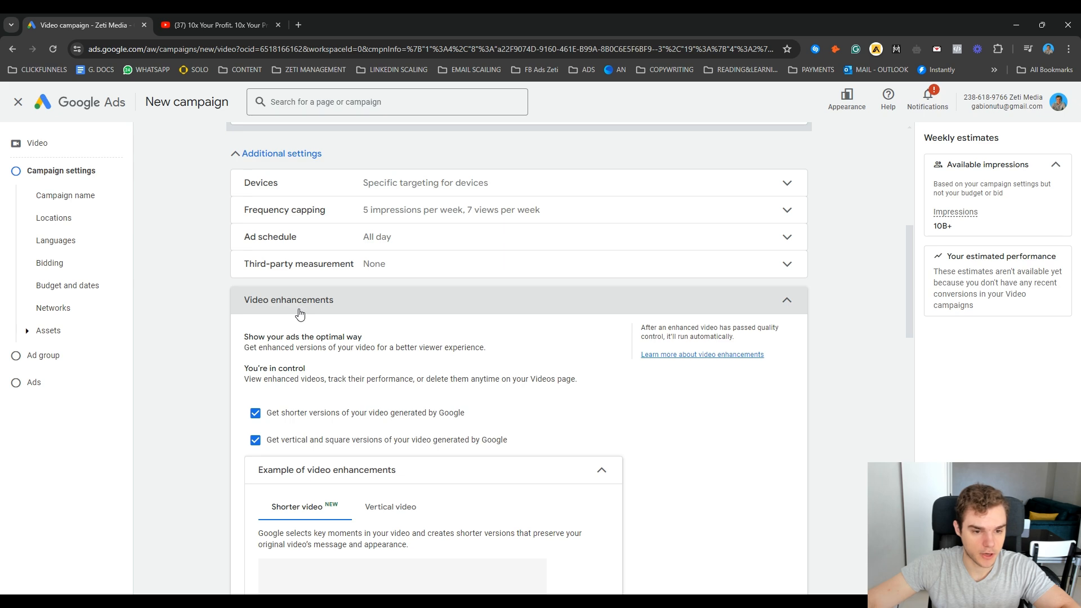
{"action": "scroll", "coordinate": [403, 392], "scroll_direction": "down", "scroll_amount": 3}
{"action": "left_click", "coordinate": [255, 244]}
{"action": "left_click", "coordinate": [255, 271]}
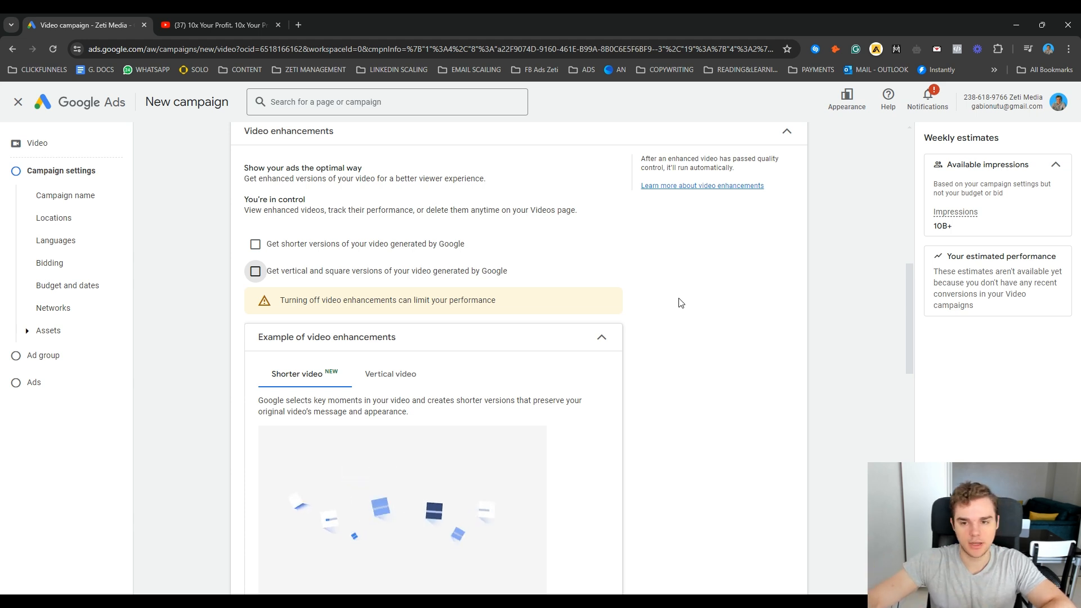
{"action": "scroll", "coordinate": [255, 386], "scroll_direction": "up", "scroll_amount": 2}
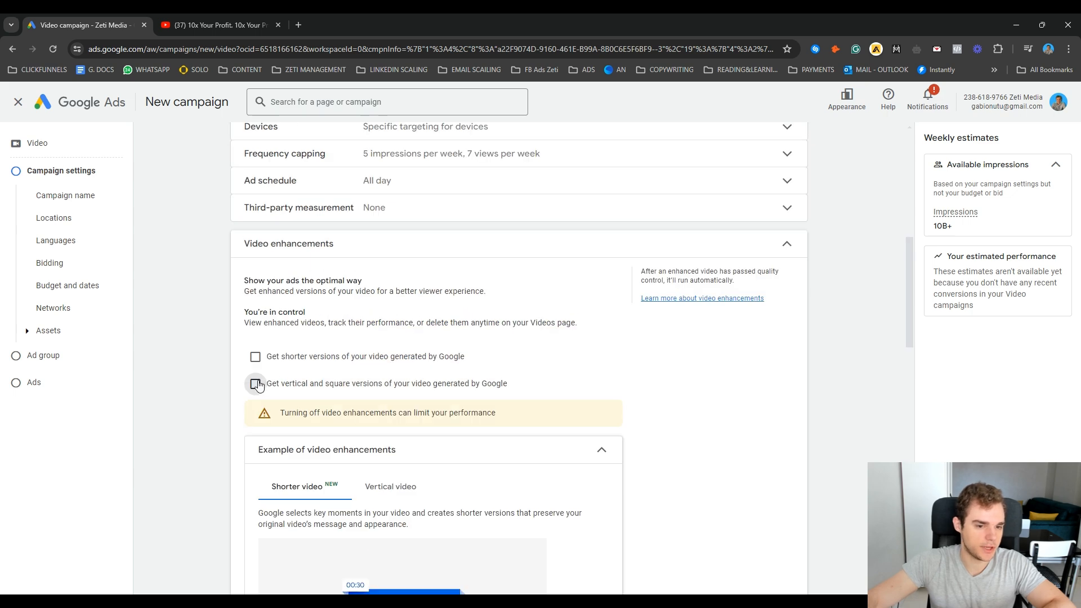
{"action": "left_click", "coordinate": [707, 239]}
Step: Rename the ad group as "lead gen"
{"action": "left_click", "coordinate": [426, 338]}
{"action": "triple_click", "coordinate": [426, 337]}
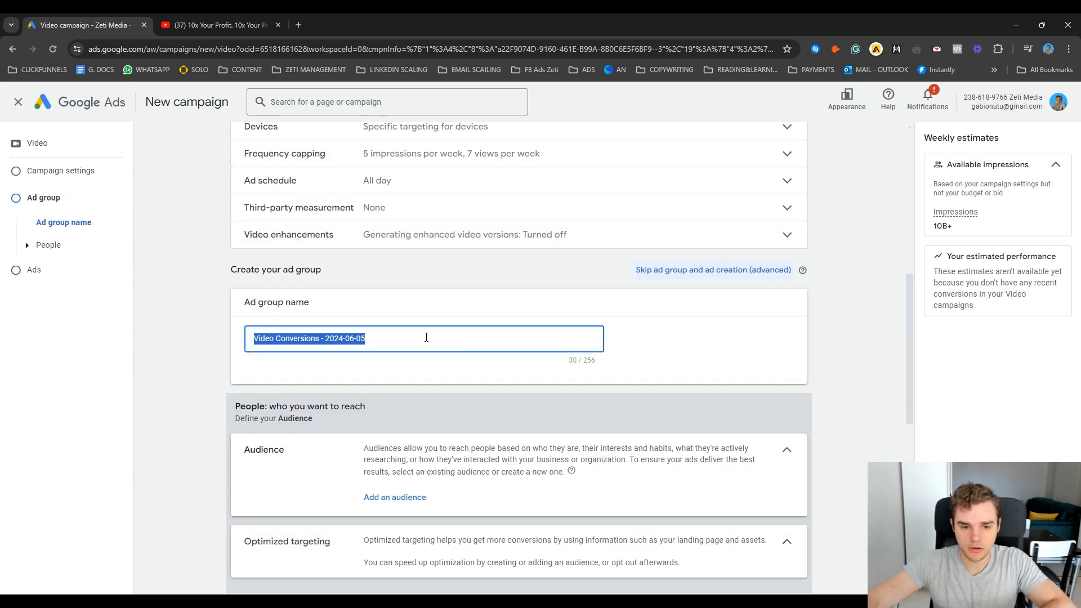
{"action": "type", "text": "le"}
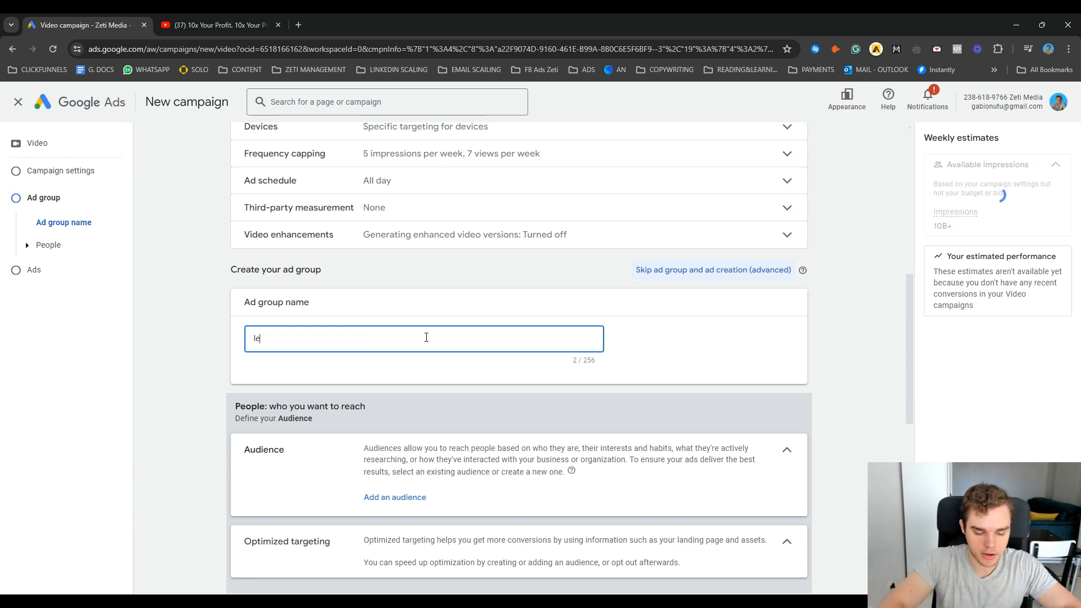
{"action": "type", "text": "ad gen"}
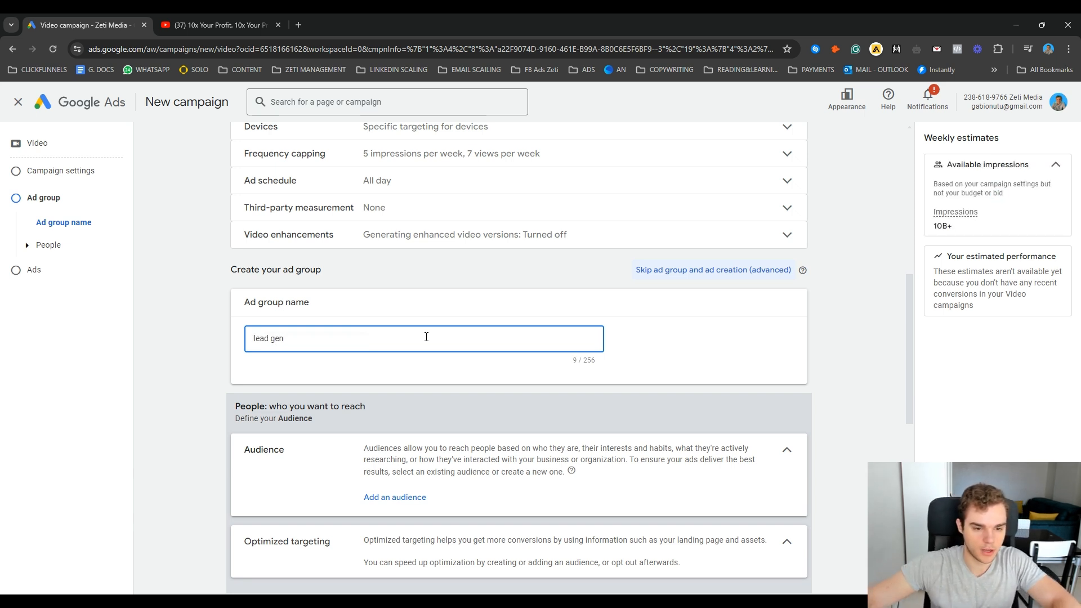
{"action": "scroll", "coordinate": [417, 342], "scroll_direction": "down", "scroll_amount": 1}
{"action": "left_click", "coordinate": [826, 384]}
Step: Add the existing audience "random" to the lead gen ad group
{"action": "scroll", "coordinate": [825, 385], "scroll_direction": "down", "scroll_amount": 3}
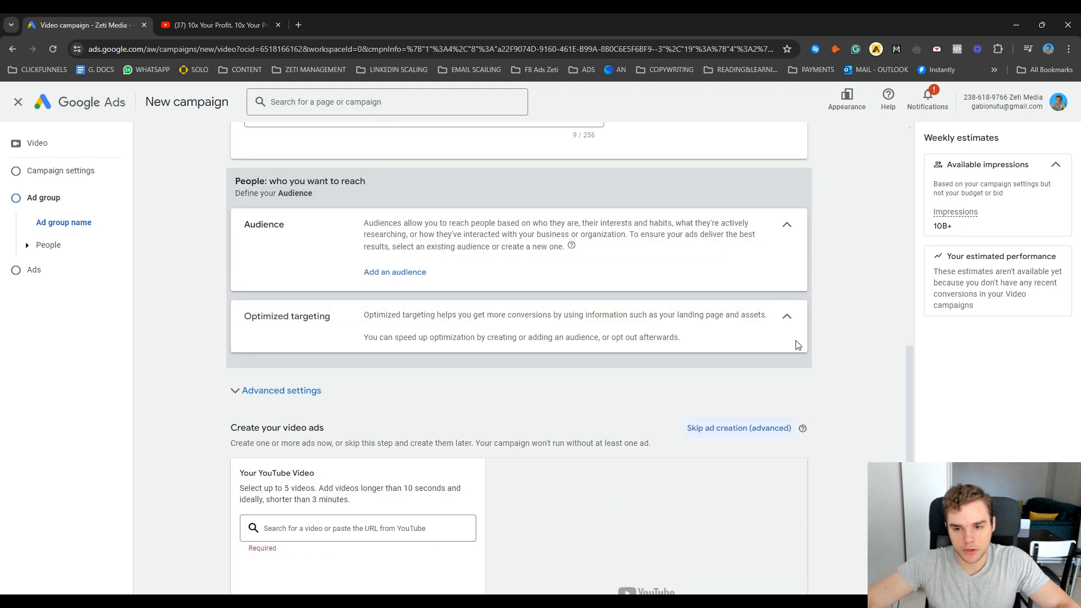
{"action": "left_click", "coordinate": [790, 224]}
{"action": "left_click", "coordinate": [787, 223]}
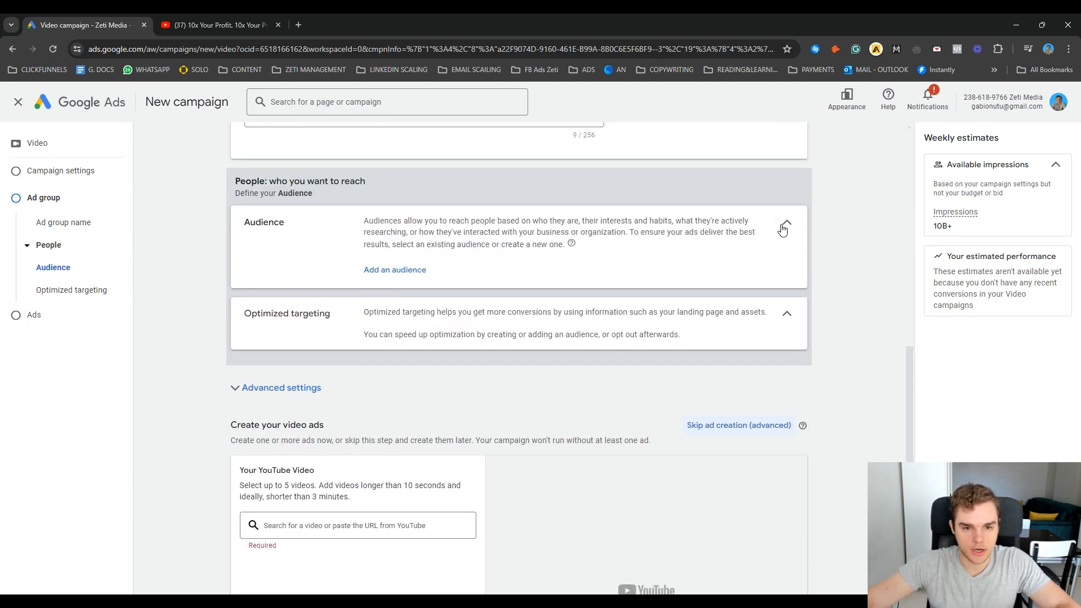
{"action": "left_click", "coordinate": [391, 274]}
{"action": "mouse_move", "coordinate": [485, 355]}
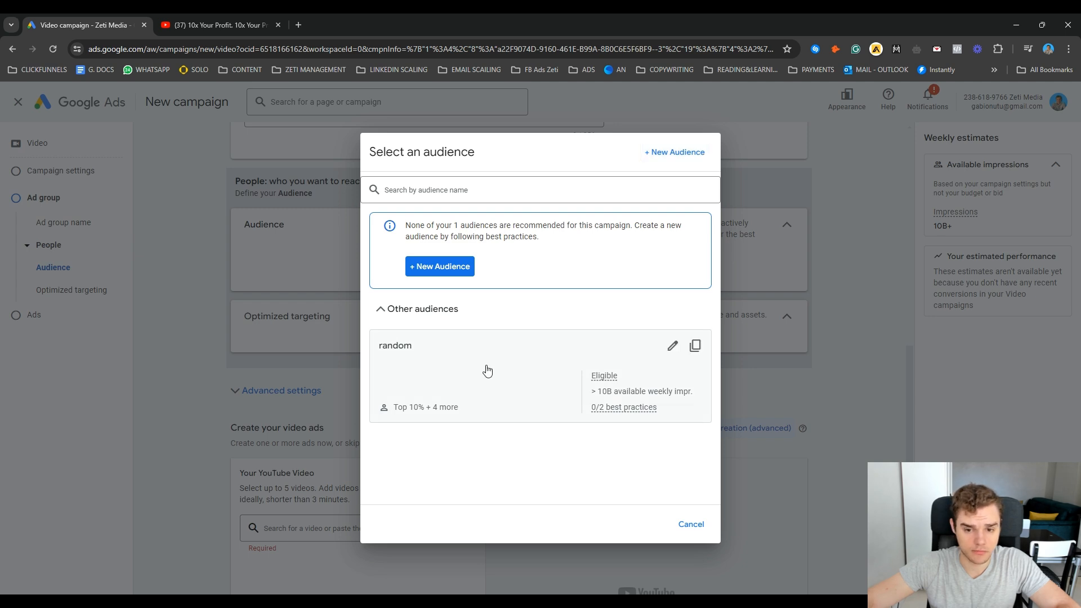
{"action": "left_click", "coordinate": [485, 369]}
Step: Review the segments, exclusions and demographics of the "random" audience, and close its editor
{"action": "left_click", "coordinate": [709, 278]}
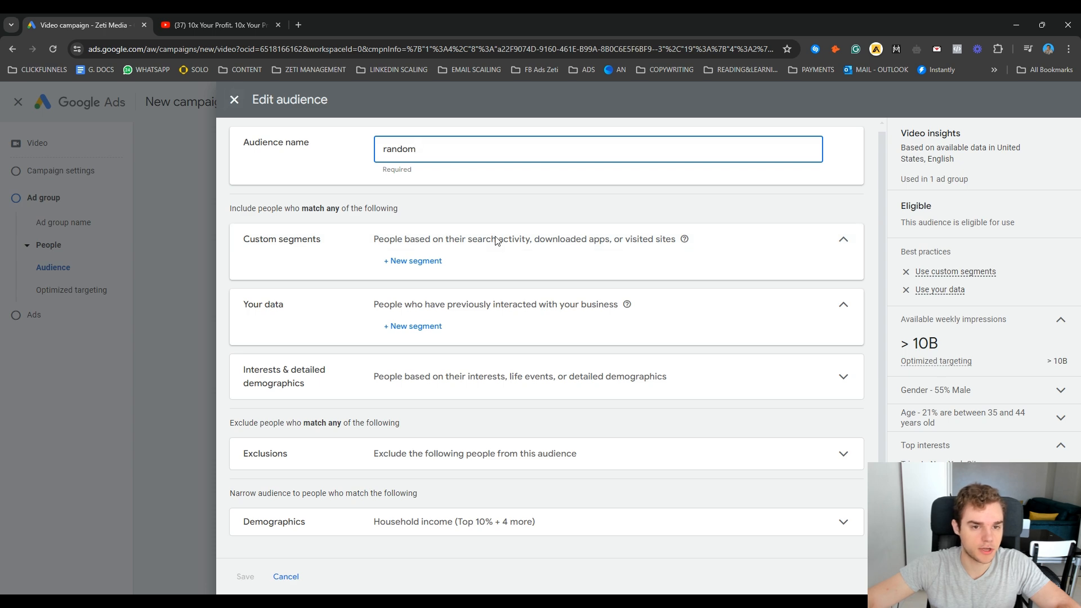
{"action": "double_click", "coordinate": [428, 151]}
{"action": "left_click", "coordinate": [234, 100]}
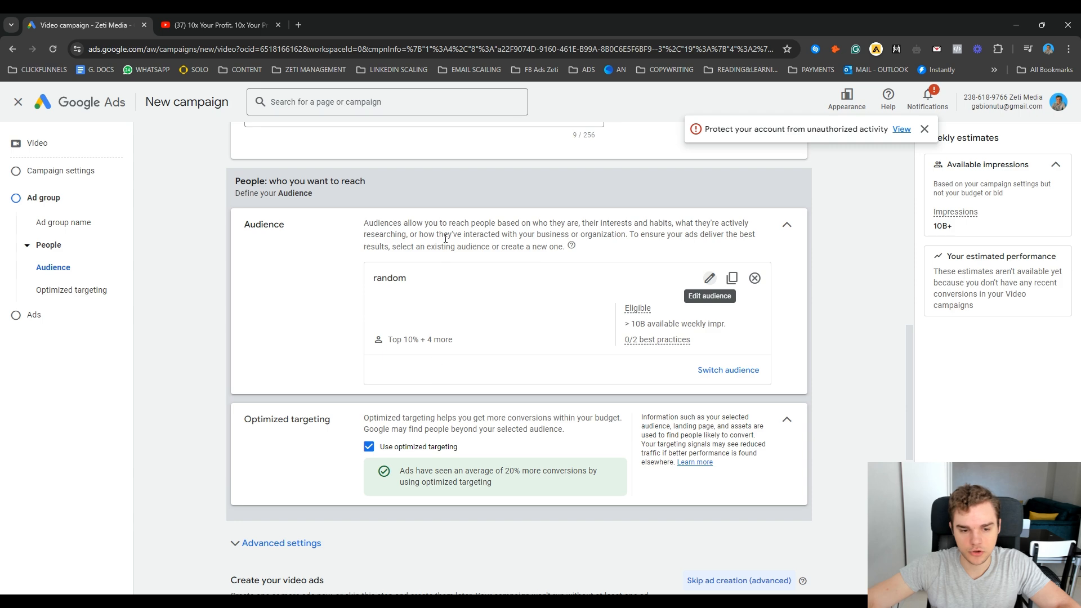
Step: Turn off optimized targeting for the ad group and collapse its section
{"action": "scroll", "coordinate": [365, 502], "scroll_direction": "down", "scroll_amount": 2}
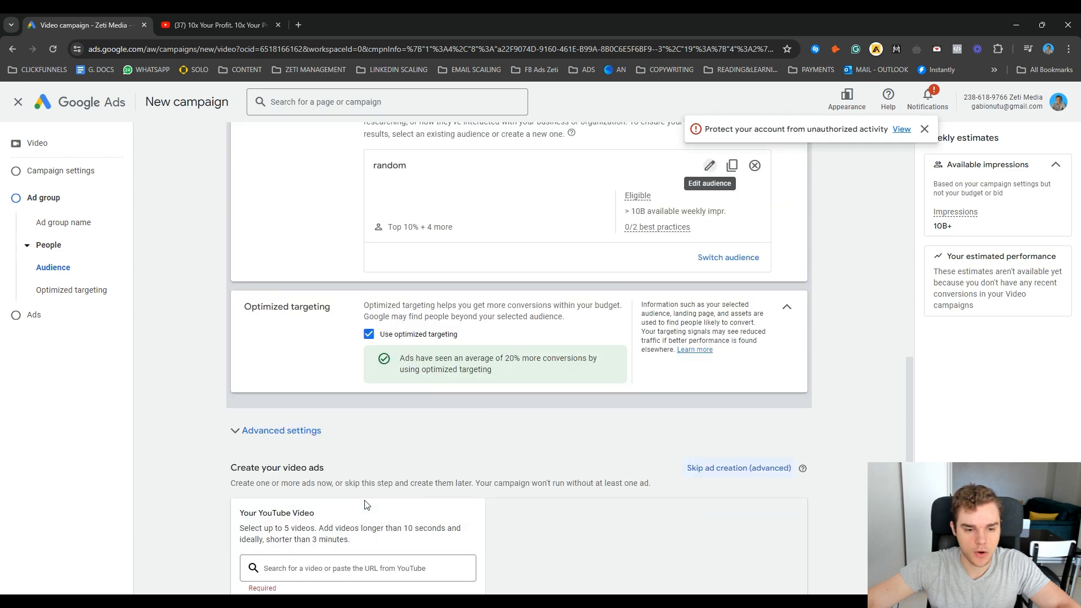
{"action": "left_click", "coordinate": [369, 335]}
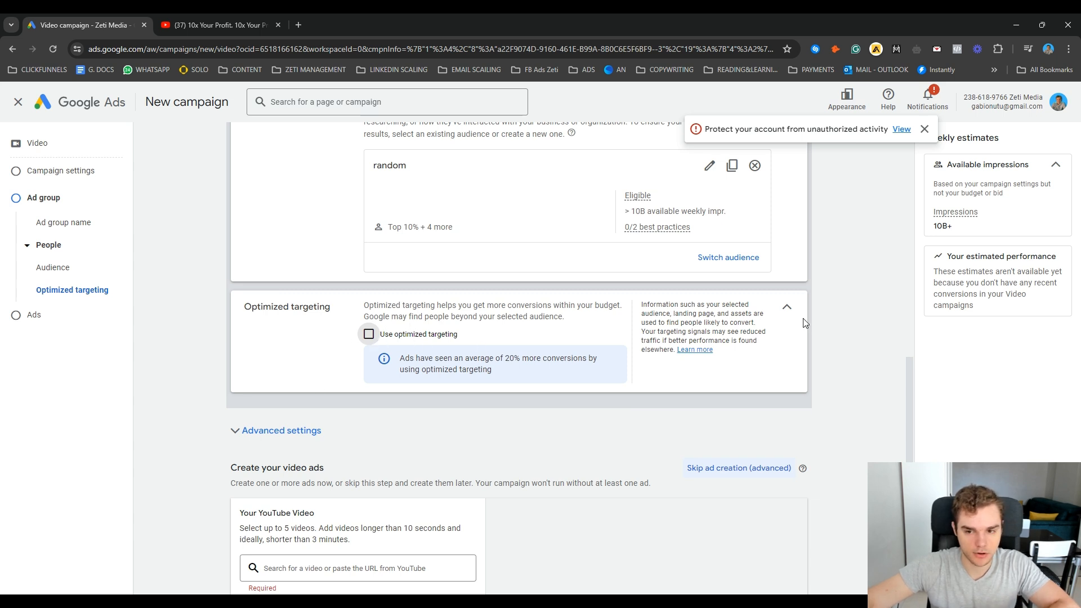
{"action": "left_click", "coordinate": [784, 309]}
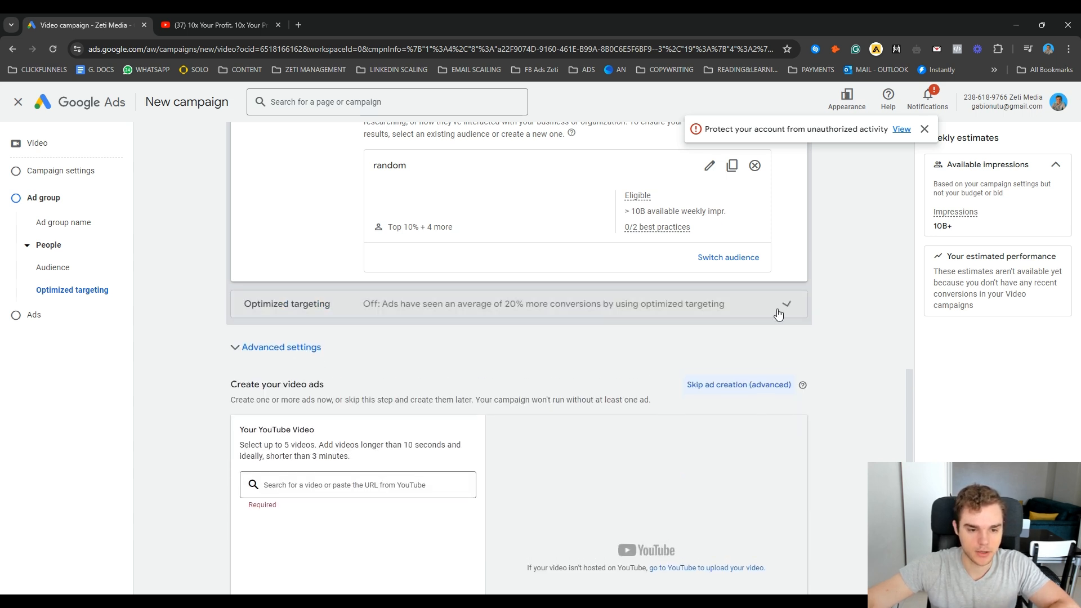
Step: Add the YouTube video "10x Your Profit. 10x Your Pricing. 10x Your Business." to the ad using its URL from the open YouTube page
{"action": "scroll", "coordinate": [292, 378], "scroll_direction": "down", "scroll_amount": 2}
{"action": "scroll", "coordinate": [293, 378], "scroll_direction": "up", "scroll_amount": 5}
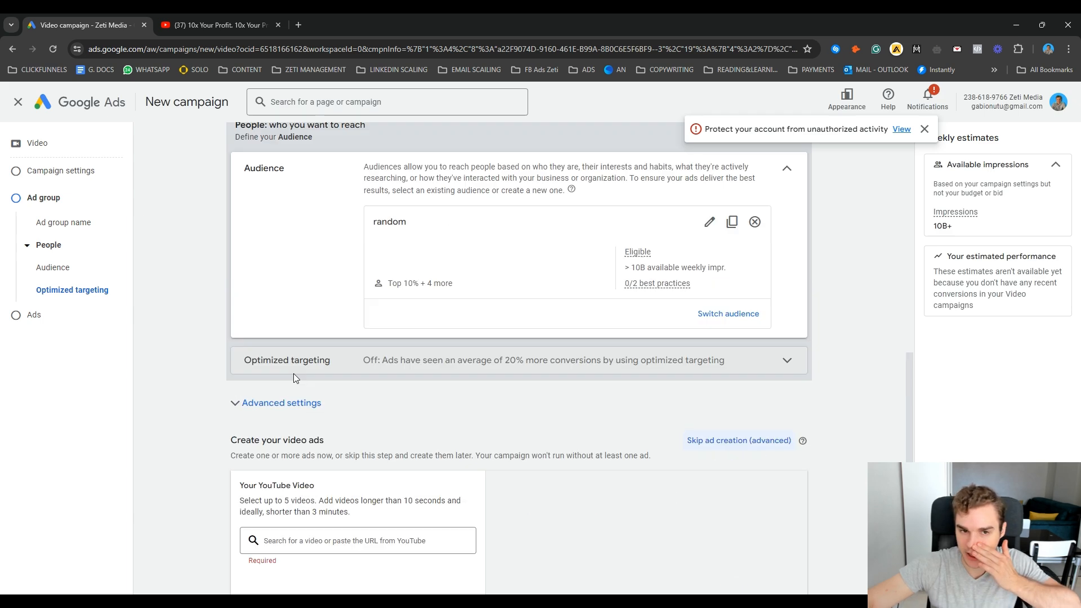
{"action": "scroll", "coordinate": [456, 355], "scroll_direction": "down", "scroll_amount": 4}
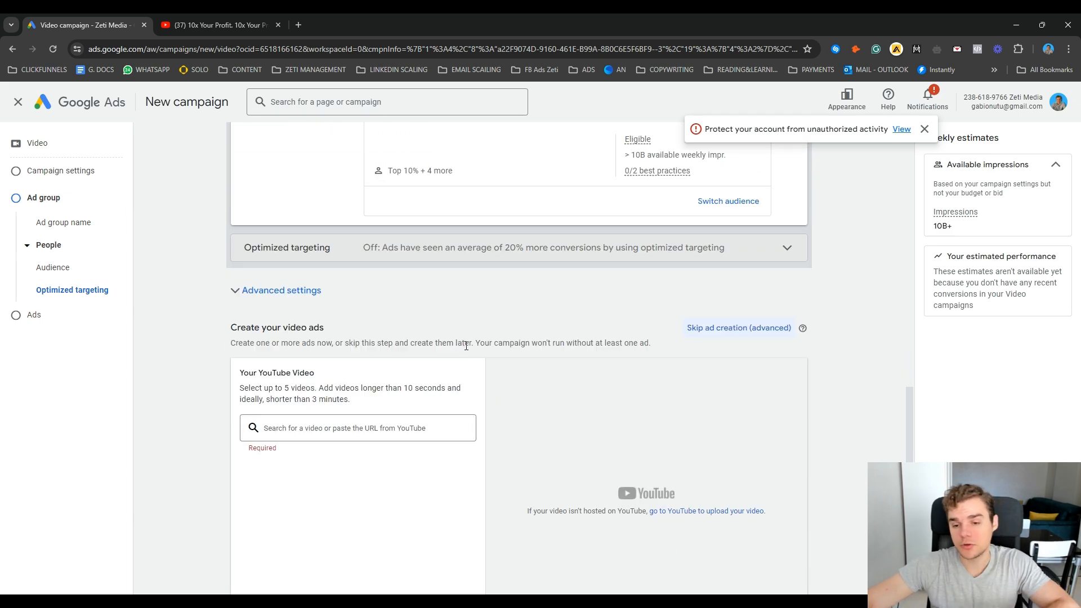
{"action": "scroll", "coordinate": [466, 345], "scroll_direction": "down", "scroll_amount": 1}
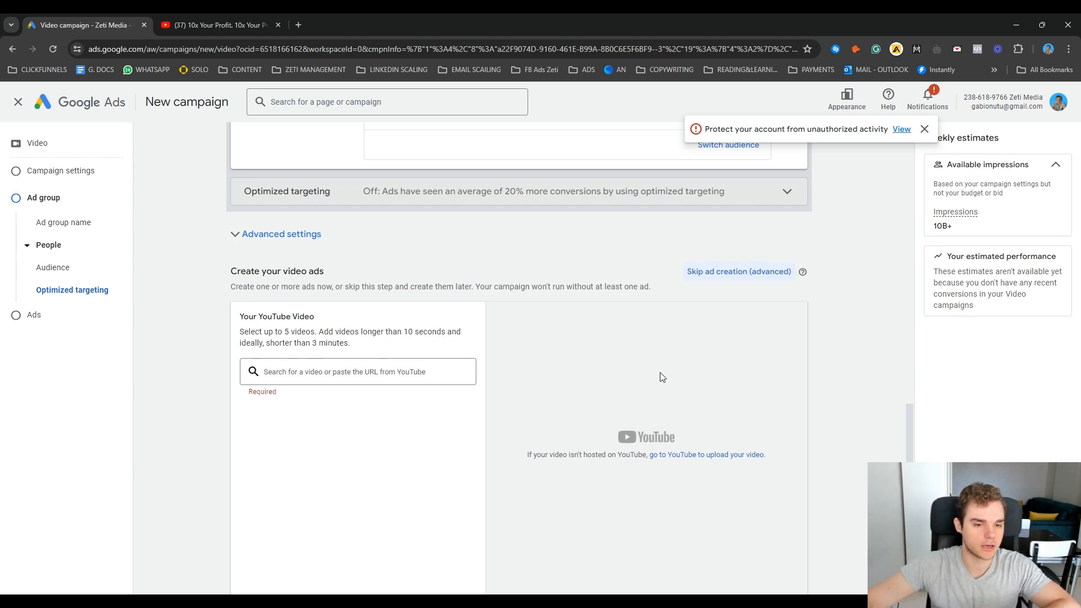
{"action": "scroll", "coordinate": [320, 448], "scroll_direction": "down", "scroll_amount": 1}
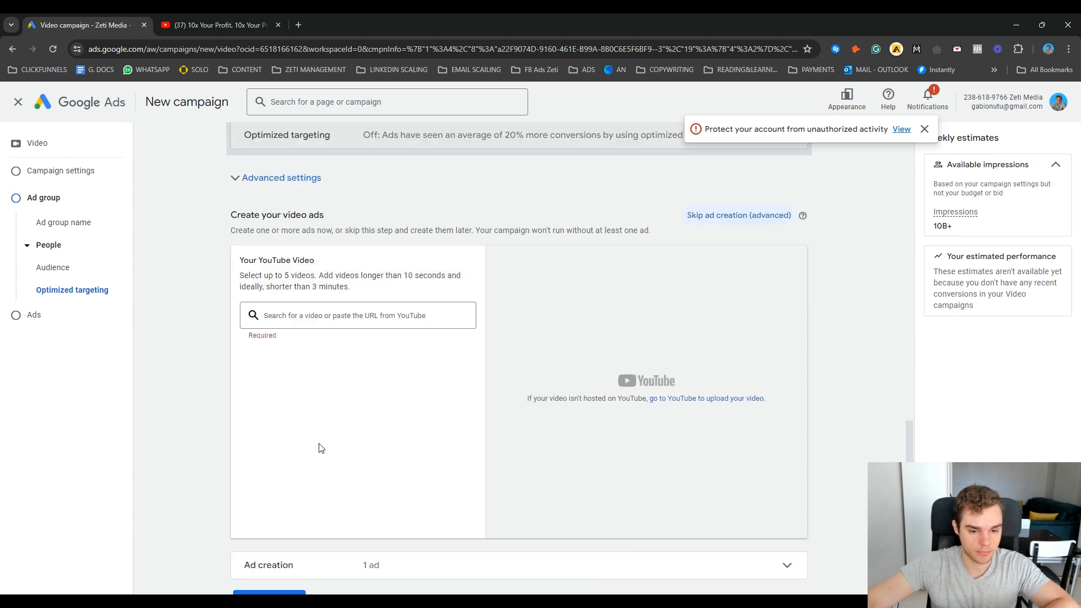
{"action": "left_click", "coordinate": [349, 313]}
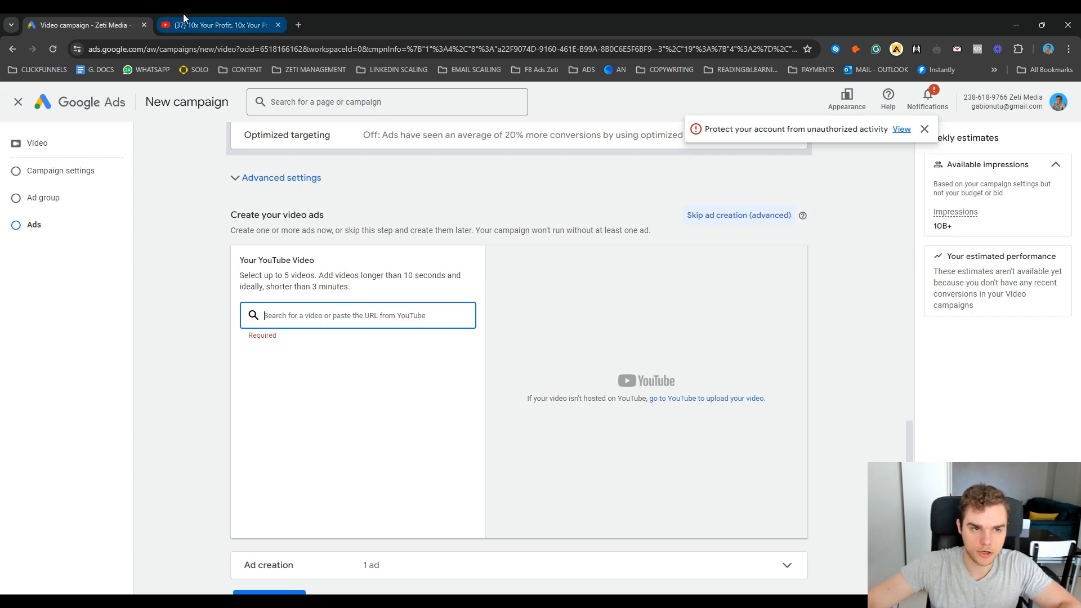
{"action": "left_click", "coordinate": [212, 16]}
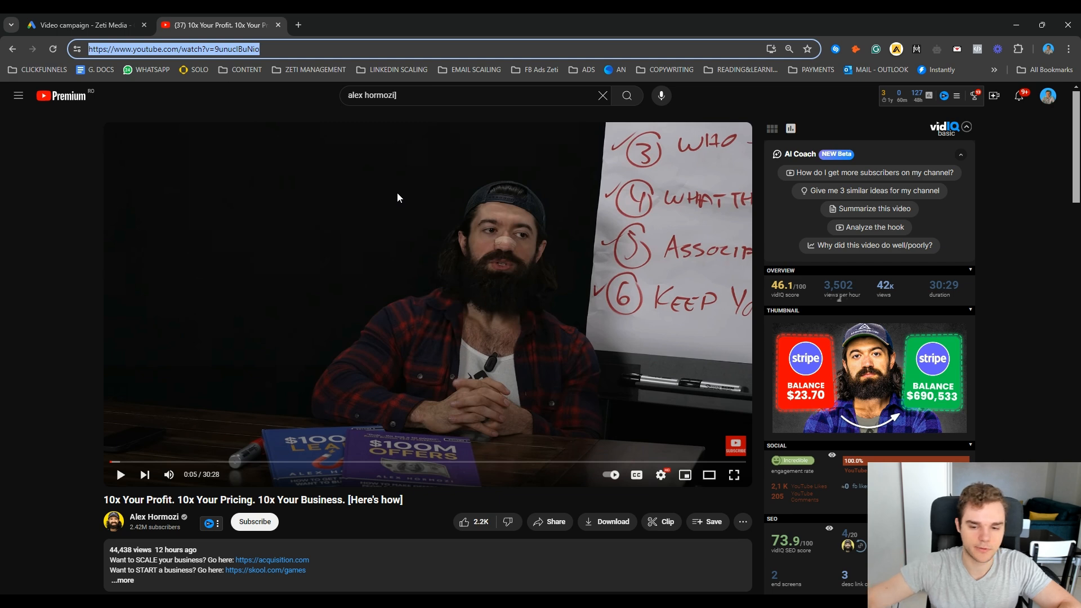
{"action": "left_click", "coordinate": [99, 21]}
{"action": "type", "text": "https://www.youtube.com/watch?v=9unucIBuNio"}
{"action": "left_click", "coordinate": [326, 333]}
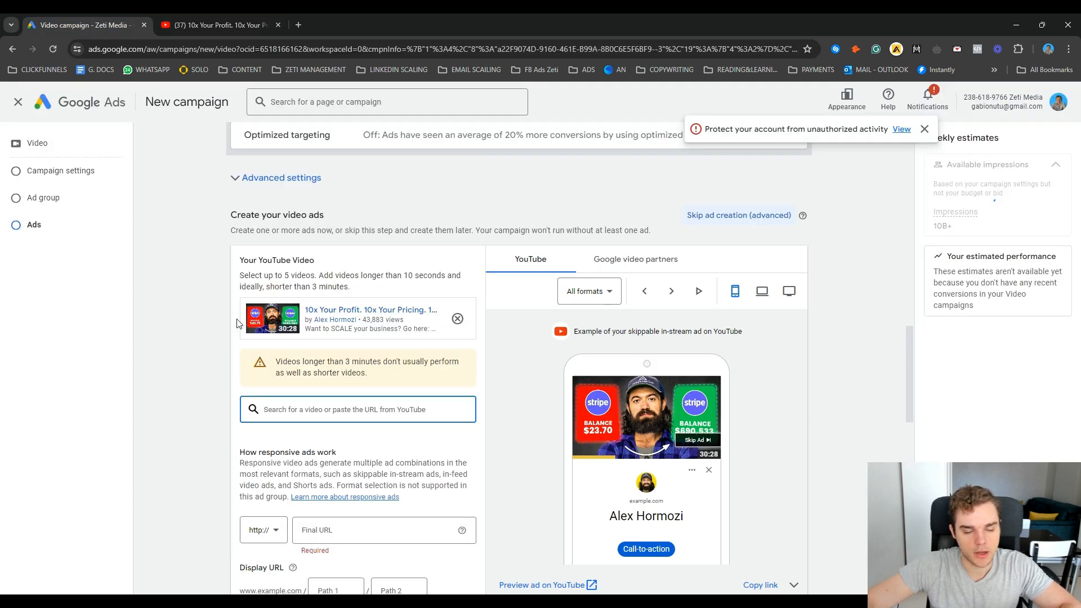
{"action": "scroll", "coordinate": [495, 431], "scroll_direction": "down", "scroll_amount": 2}
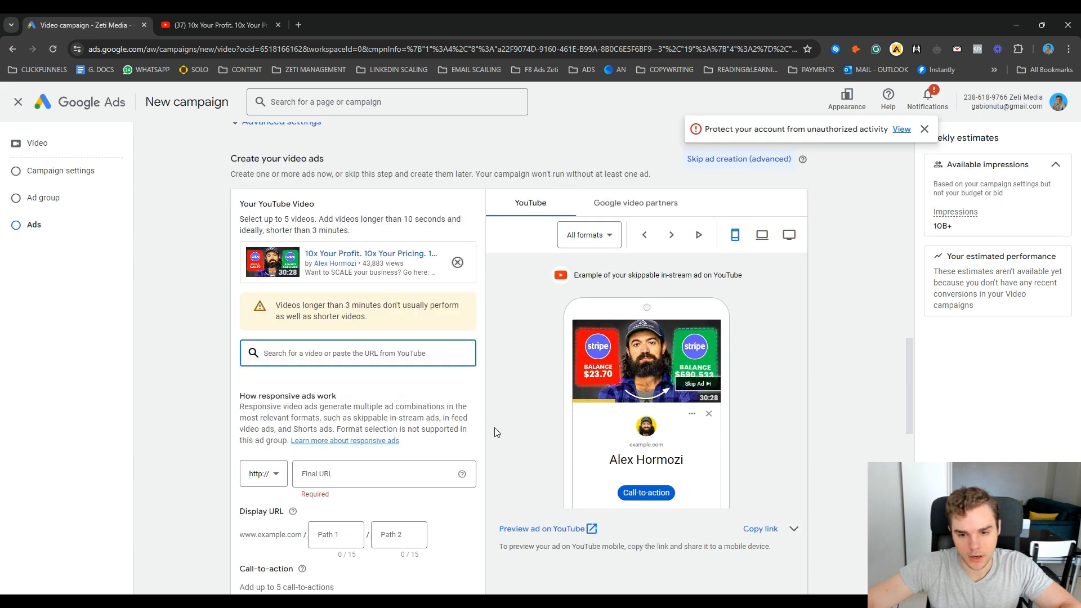
{"action": "scroll", "coordinate": [487, 427], "scroll_direction": "up", "scroll_amount": 2}
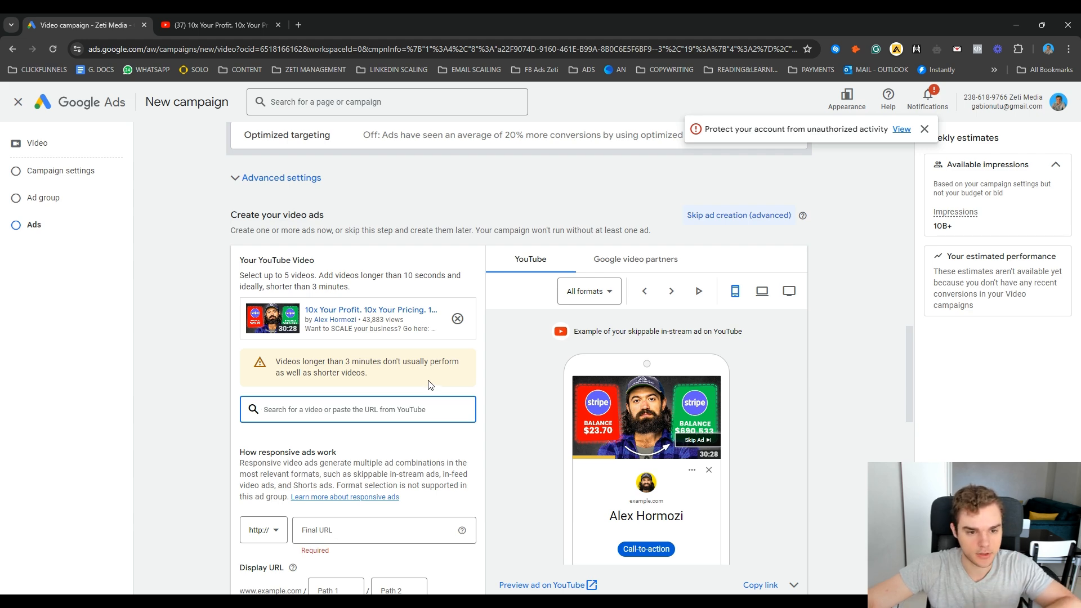
{"action": "left_click", "coordinate": [212, 23]}
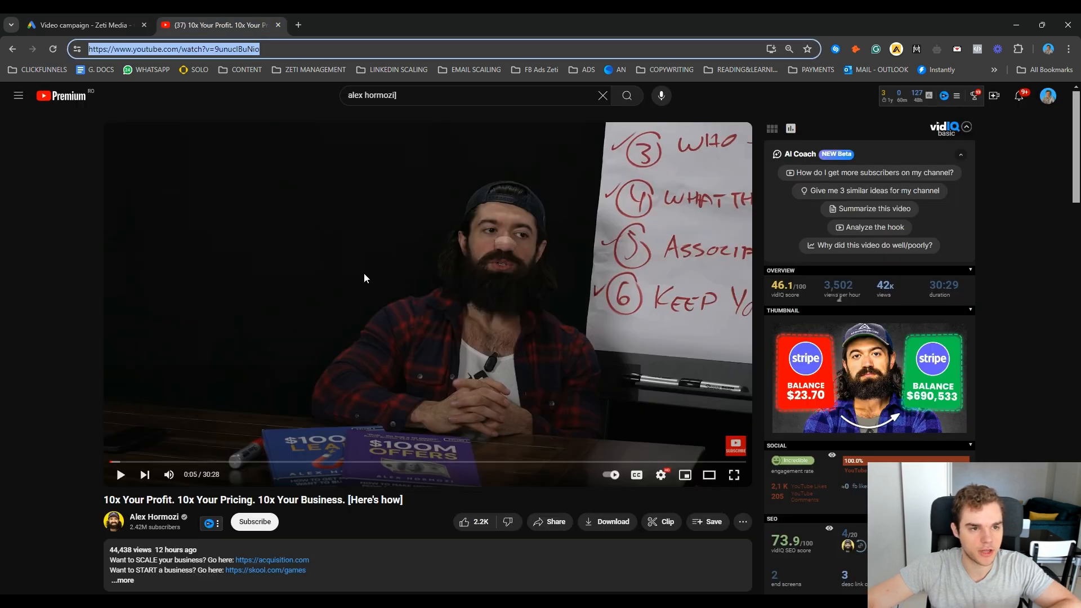
{"action": "left_click", "coordinate": [121, 23]}
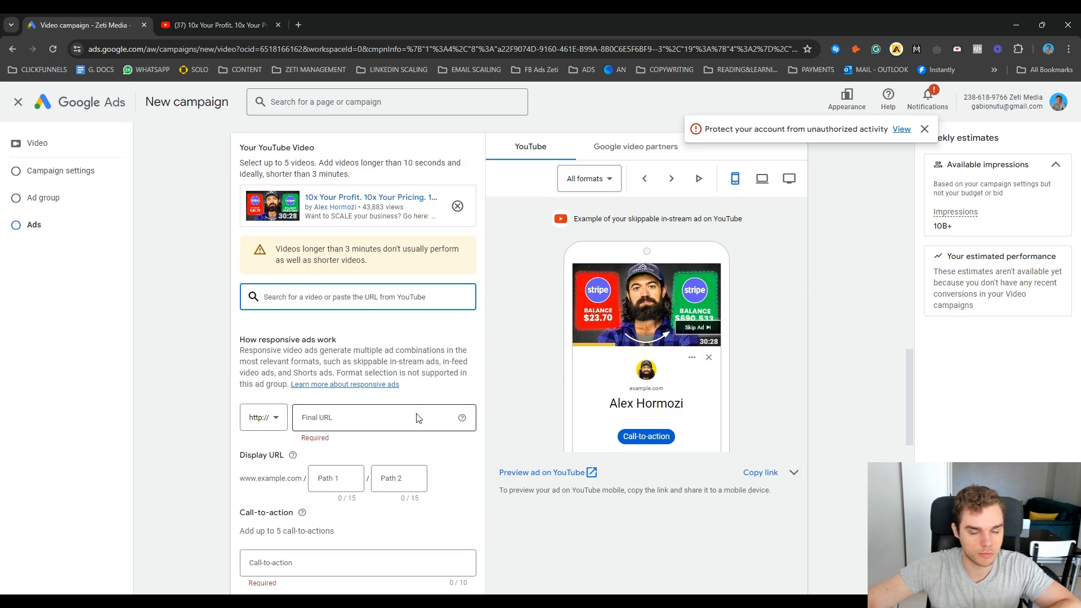
{"action": "scroll", "coordinate": [434, 451], "scroll_direction": "down", "scroll_amount": 2}
{"action": "left_click", "coordinate": [363, 304]}
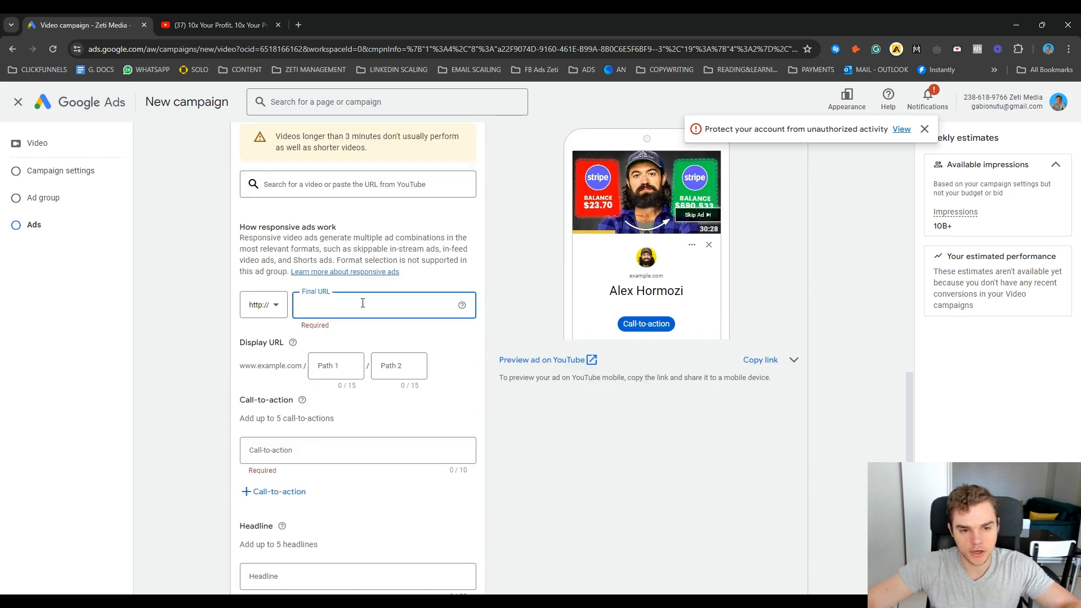
{"action": "type", "text": "www.z"}
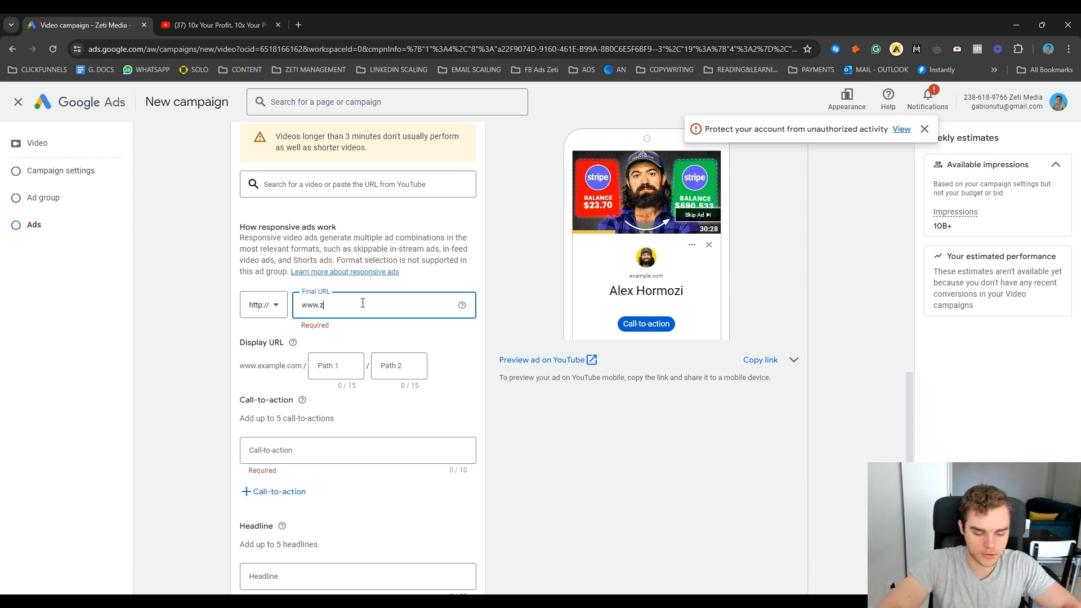
{"action": "type", "text": "eti-media.com"}
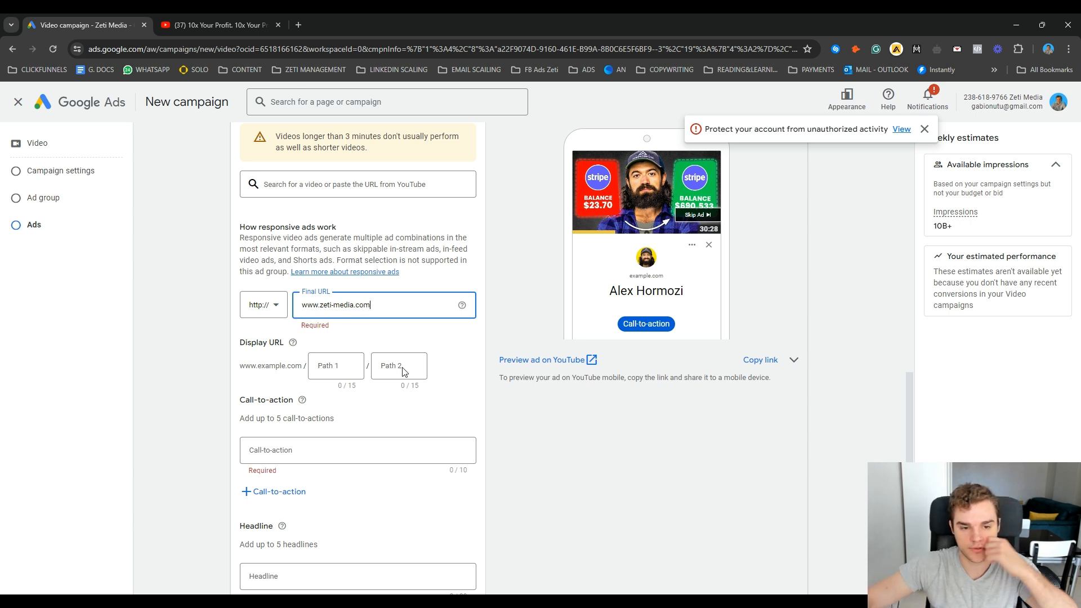
{"action": "left_click", "coordinate": [460, 394]}
Step: Set the first display URL path to "webinar" and choose "Learn more" as the call-to-action
{"action": "scroll", "coordinate": [458, 400], "scroll_direction": "down", "scroll_amount": 1}
{"action": "left_click", "coordinate": [317, 309]}
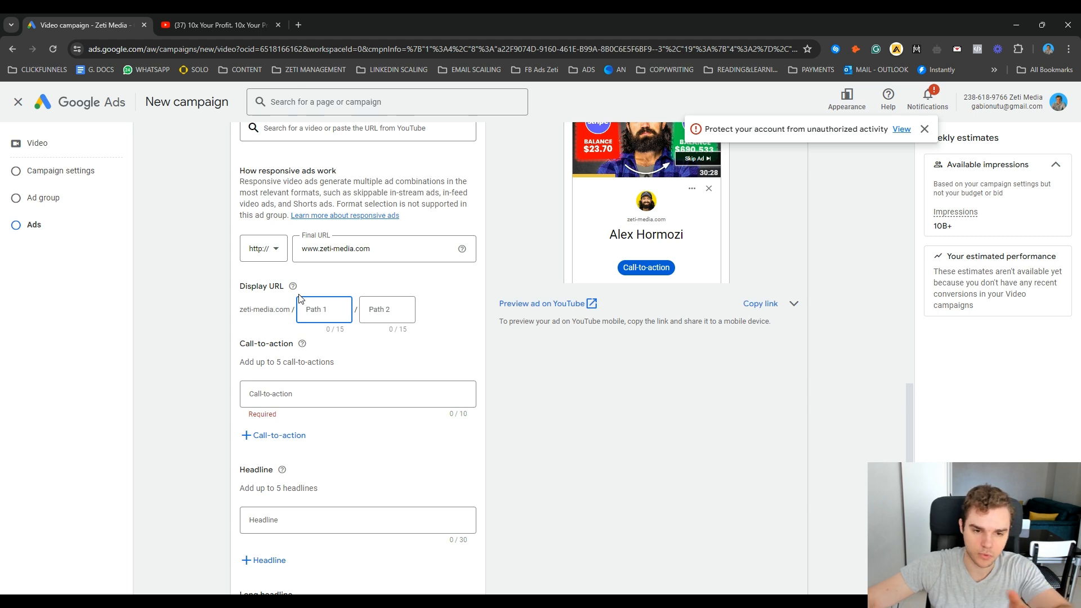
{"action": "type", "text": "w"}
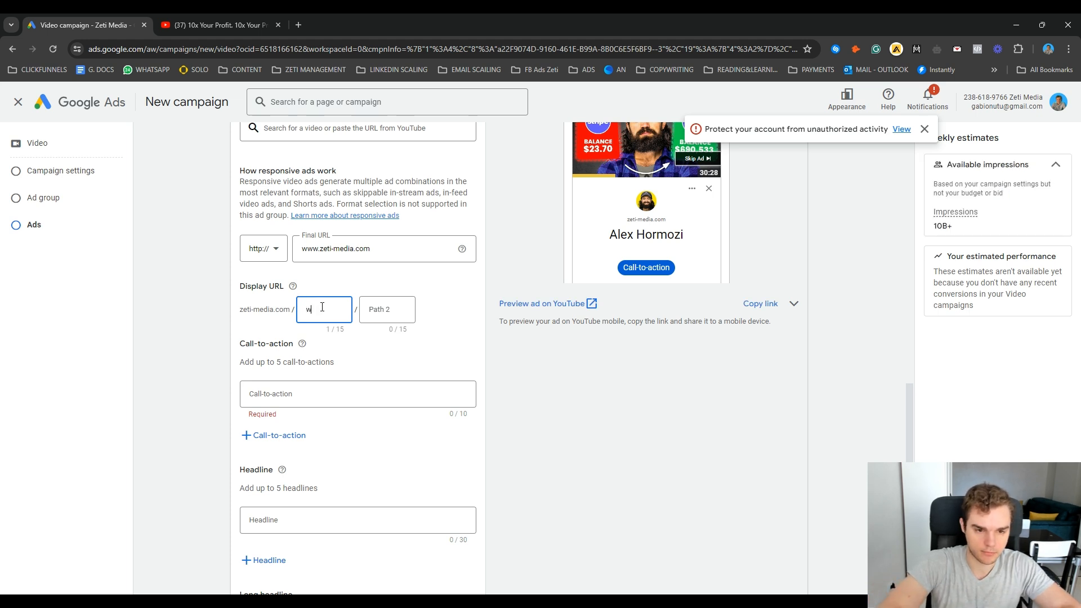
{"action": "type", "text": "ebinar"}
{"action": "left_click", "coordinate": [470, 366]}
{"action": "left_click", "coordinate": [303, 404]}
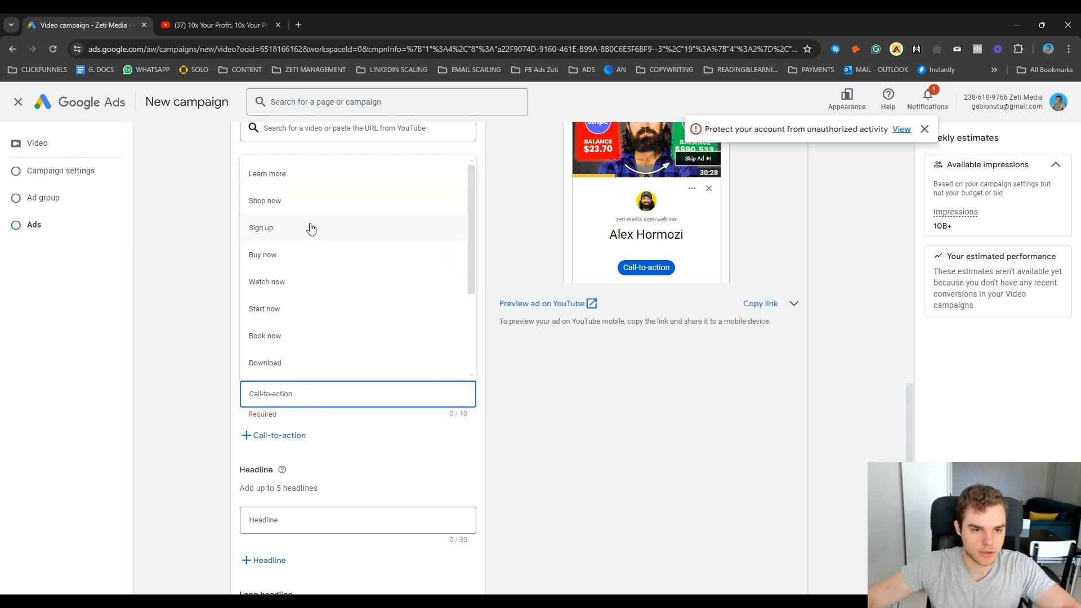
{"action": "left_click", "coordinate": [321, 175]}
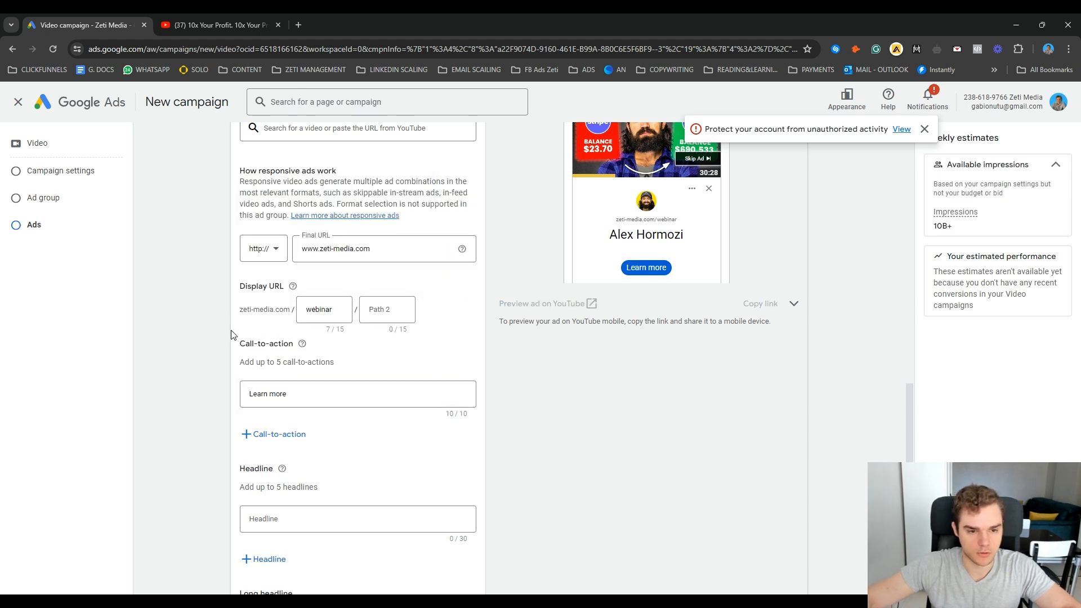
Step: Enter "scale your high ticket biz" as the ad's headline
{"action": "scroll", "coordinate": [412, 356], "scroll_direction": "down", "scroll_amount": 1}
{"action": "scroll", "coordinate": [416, 363], "scroll_direction": "down", "scroll_amount": 1}
{"action": "left_click", "coordinate": [261, 396]}
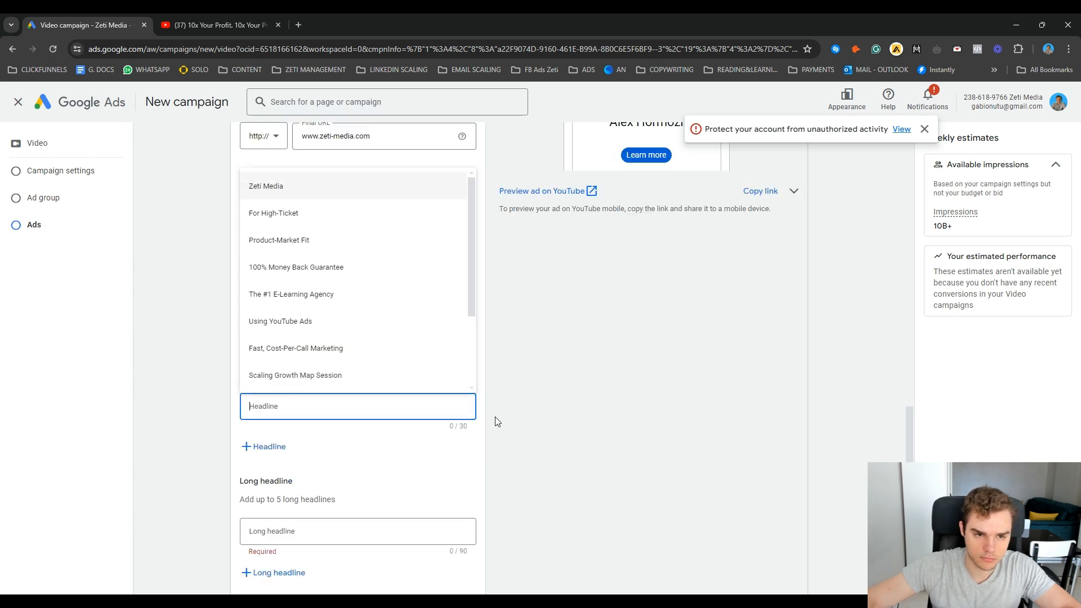
{"action": "left_click", "coordinate": [340, 416]}
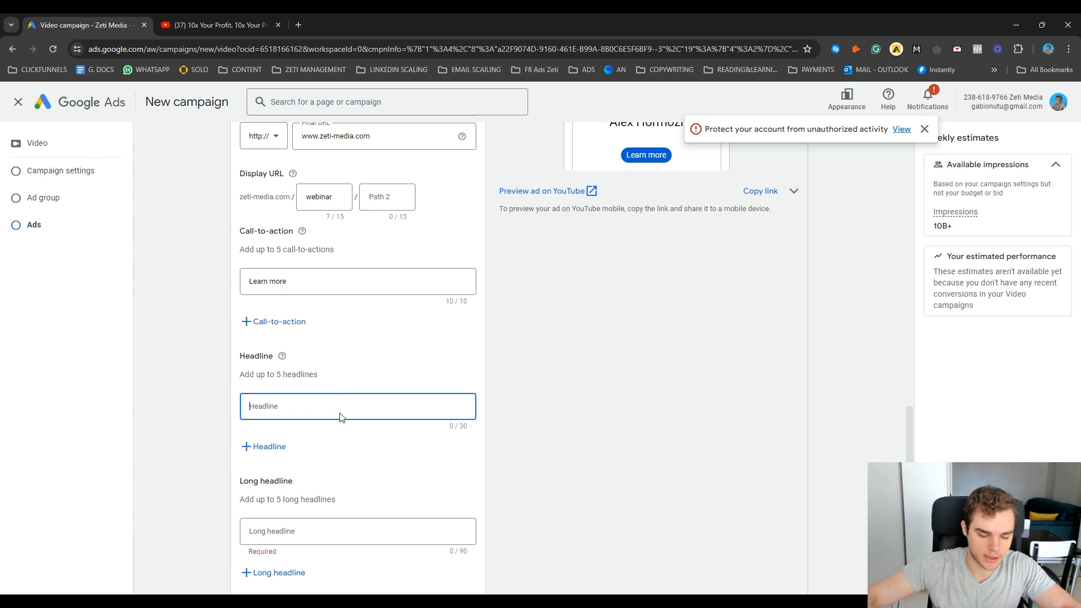
{"action": "type", "text": "scale your"}
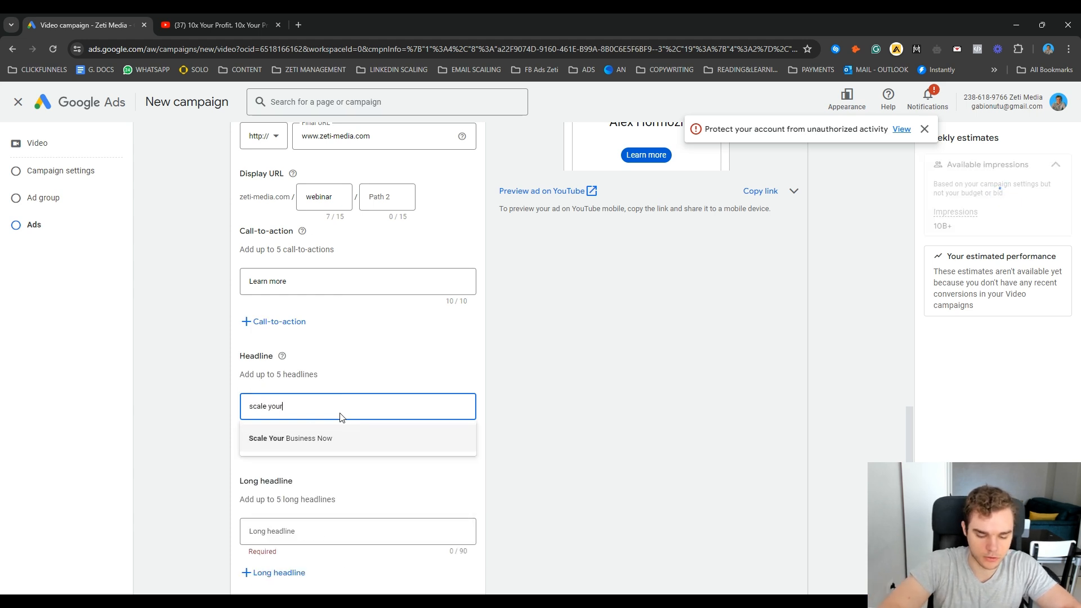
{"action": "type", "text": " high ticke"}
{"action": "type", "text": "t biz"}
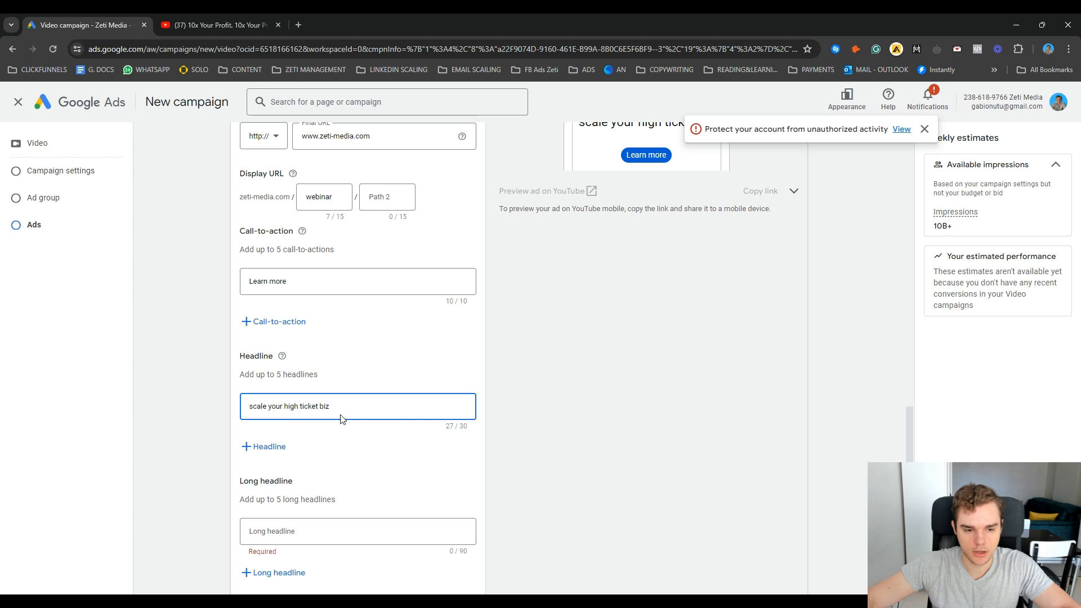
Step: Reuse the headline text for the long headline and extend it to "scale your high ticket biz using youtube ads"
{"action": "scroll", "coordinate": [304, 383], "scroll_direction": "down", "scroll_amount": 3}
{"action": "left_click", "coordinate": [295, 362]}
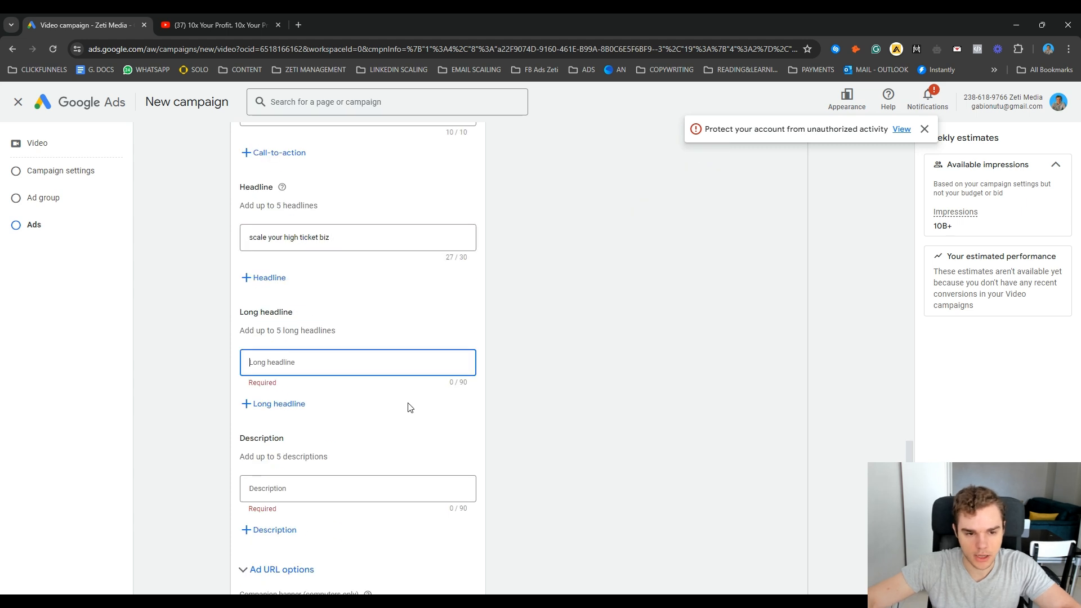
{"action": "left_click", "coordinate": [363, 239]}
{"action": "key", "text": "ctrl+a"}
{"action": "key", "text": "ctrl+c"}
{"action": "left_click", "coordinate": [350, 369]}
{"action": "key", "text": "ctrl+v"}
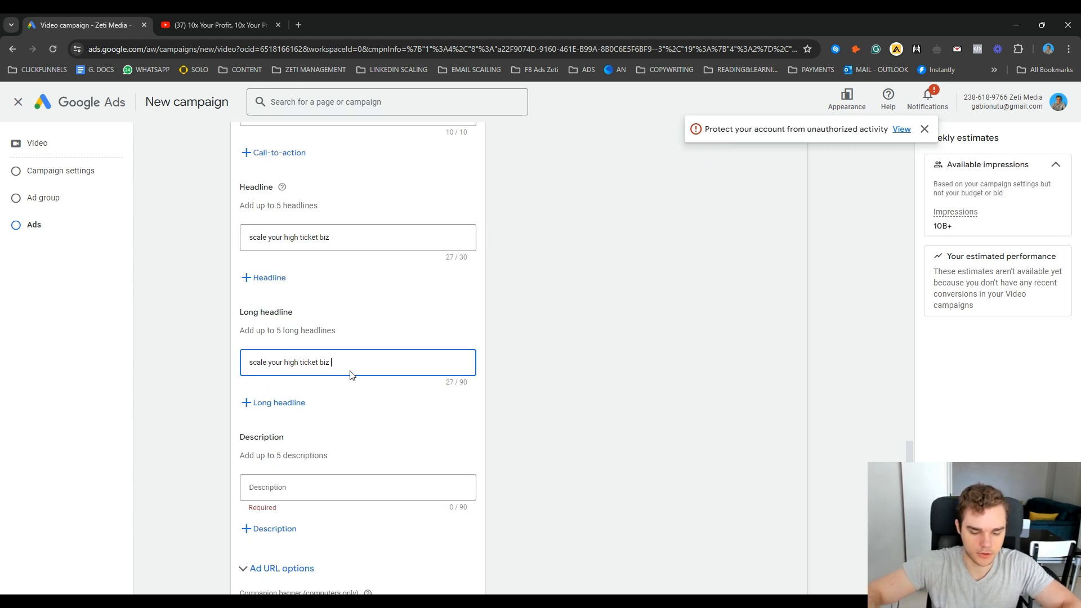
{"action": "type", "text": "using youtube ads"}
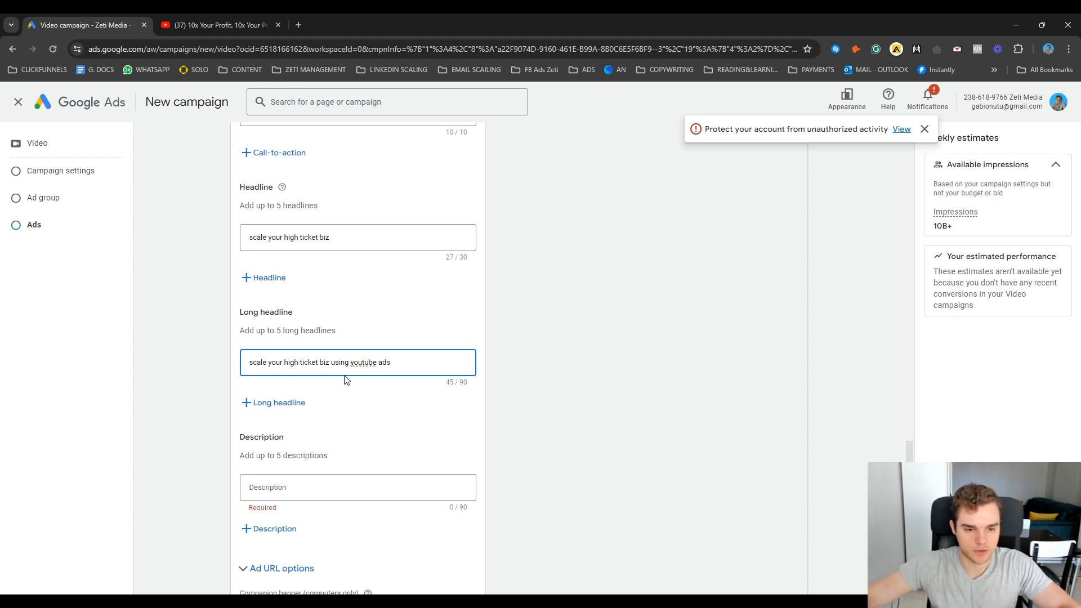
{"action": "scroll", "coordinate": [346, 380], "scroll_direction": "down", "scroll_amount": 2}
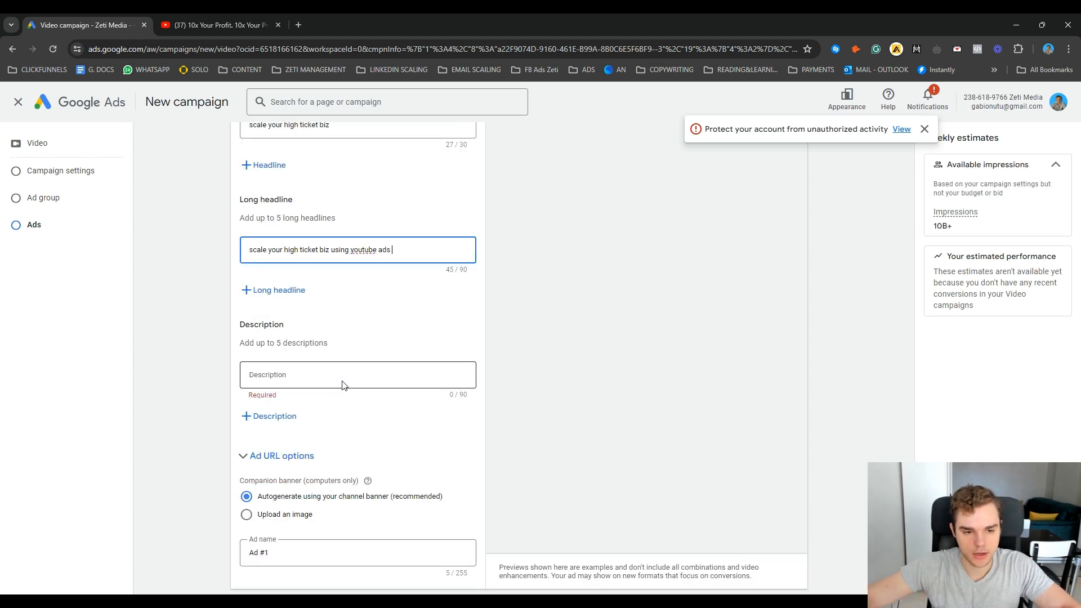
{"action": "left_click", "coordinate": [299, 383]}
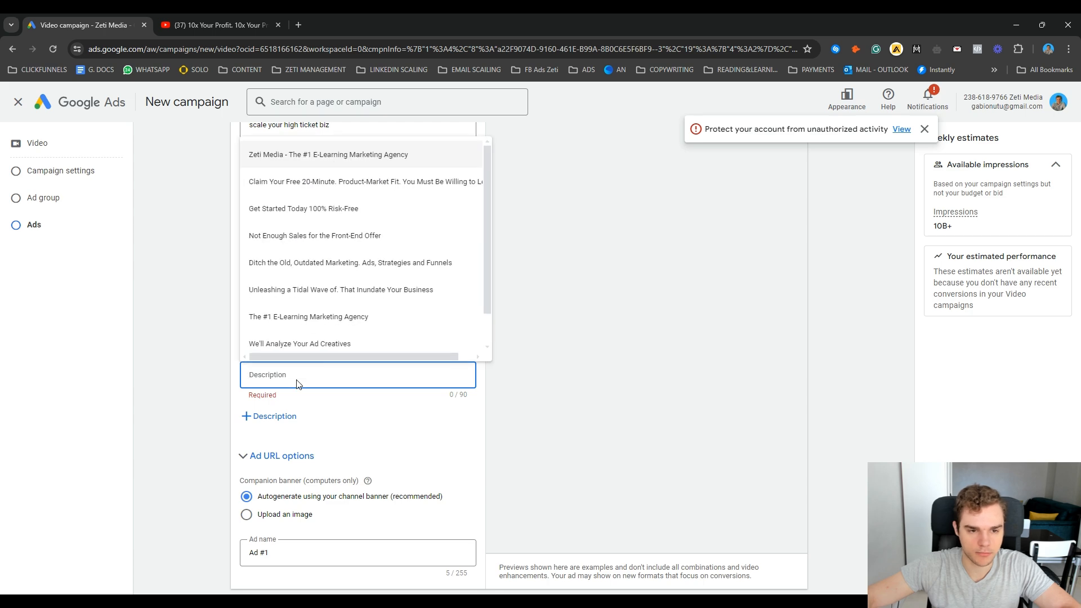
{"action": "scroll", "coordinate": [408, 331], "scroll_direction": "down", "scroll_amount": 1}
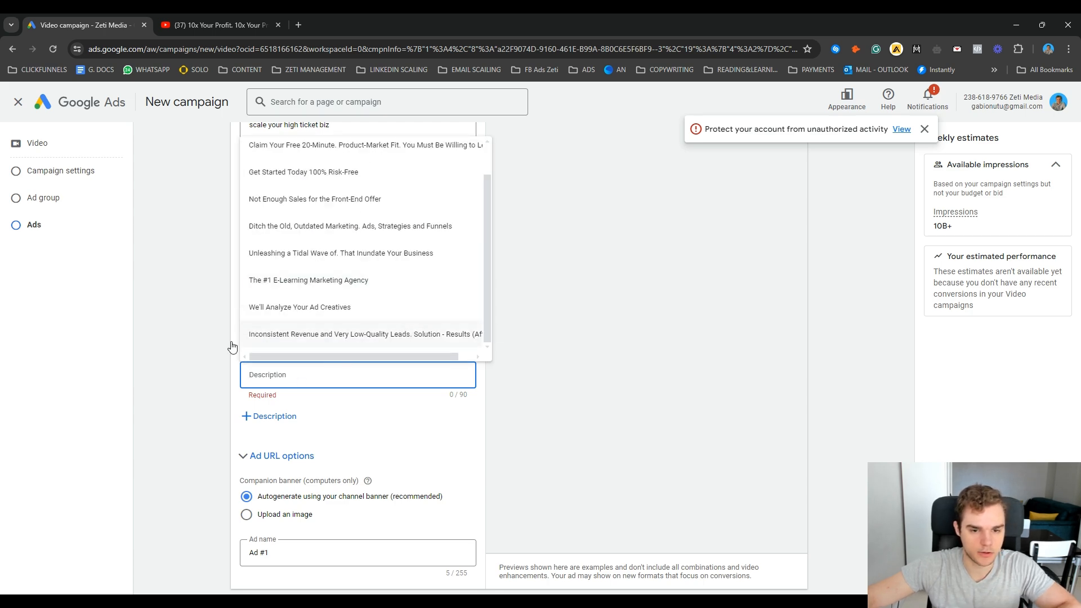
{"action": "scroll", "coordinate": [332, 338], "scroll_direction": "up", "scroll_amount": 1}
{"action": "left_click", "coordinate": [613, 335]}
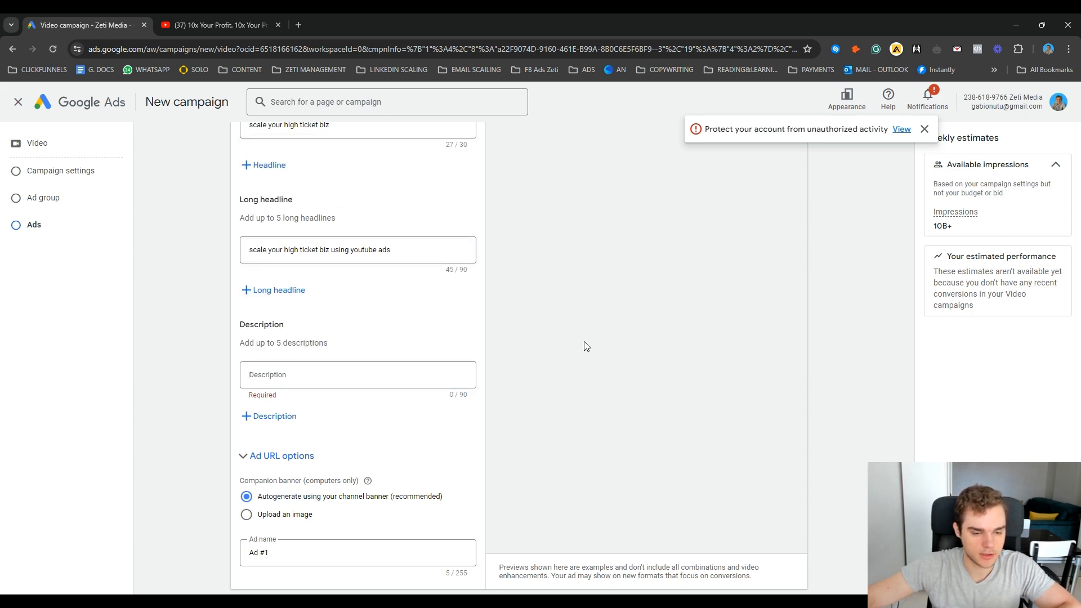
Step: Use the suggested text "Zeti Media - The #1 E-Learning Marketing Agency" as the ad's description
{"action": "scroll", "coordinate": [585, 345], "scroll_direction": "down", "scroll_amount": 2}
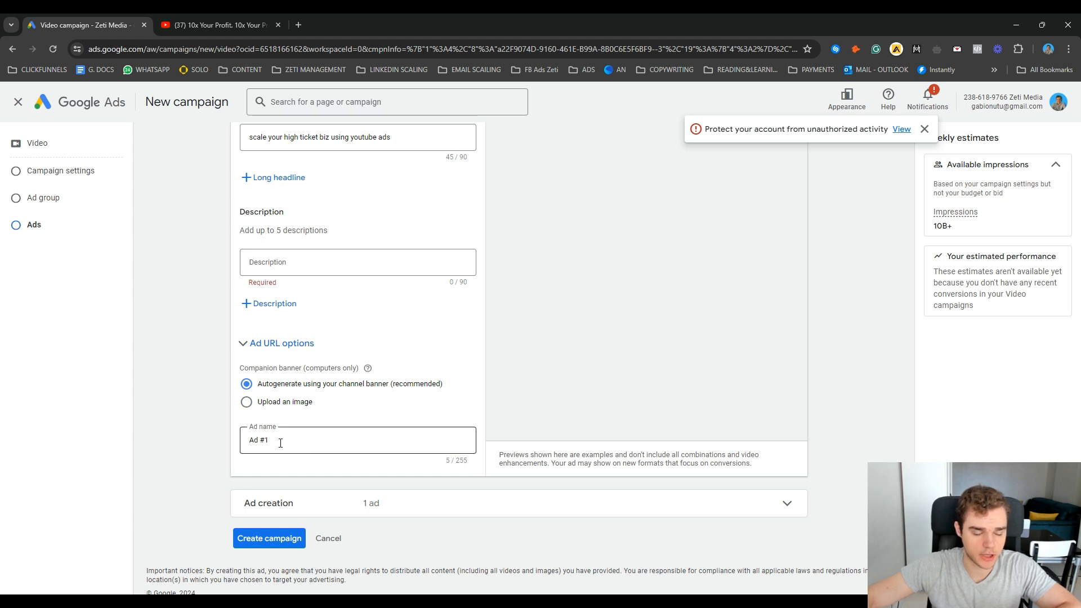
{"action": "left_click", "coordinate": [313, 253]}
{"action": "left_click", "coordinate": [331, 295]}
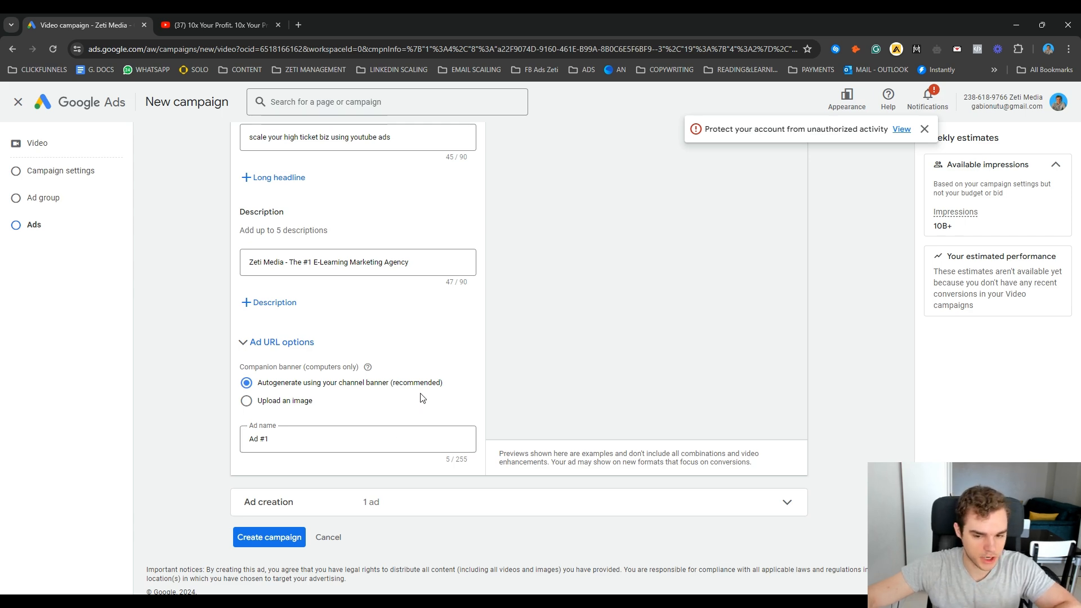
Step: Review the ad's URL, call-to-action and copy, and create the campaign
{"action": "scroll", "coordinate": [422, 398], "scroll_direction": "up", "scroll_amount": 10}
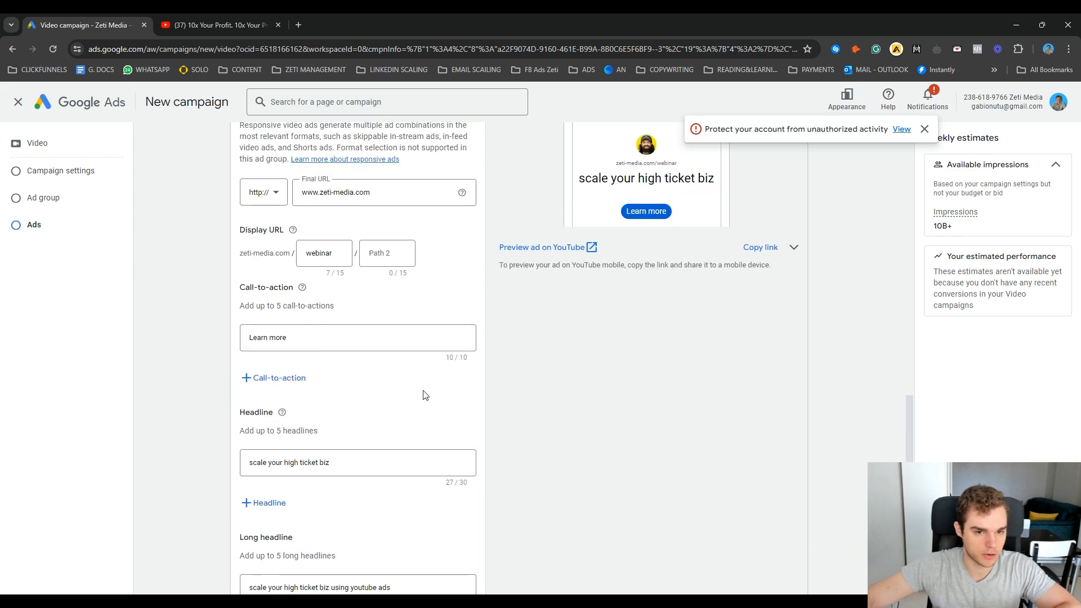
{"action": "scroll", "coordinate": [422, 398], "scroll_direction": "down", "scroll_amount": 10}
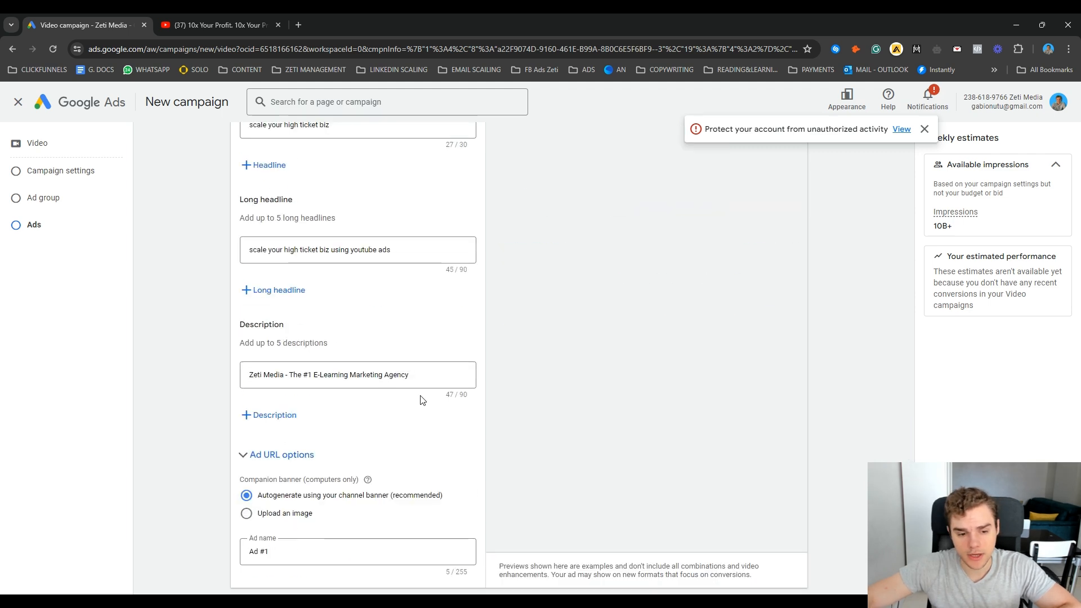
{"action": "left_click", "coordinate": [272, 536]}
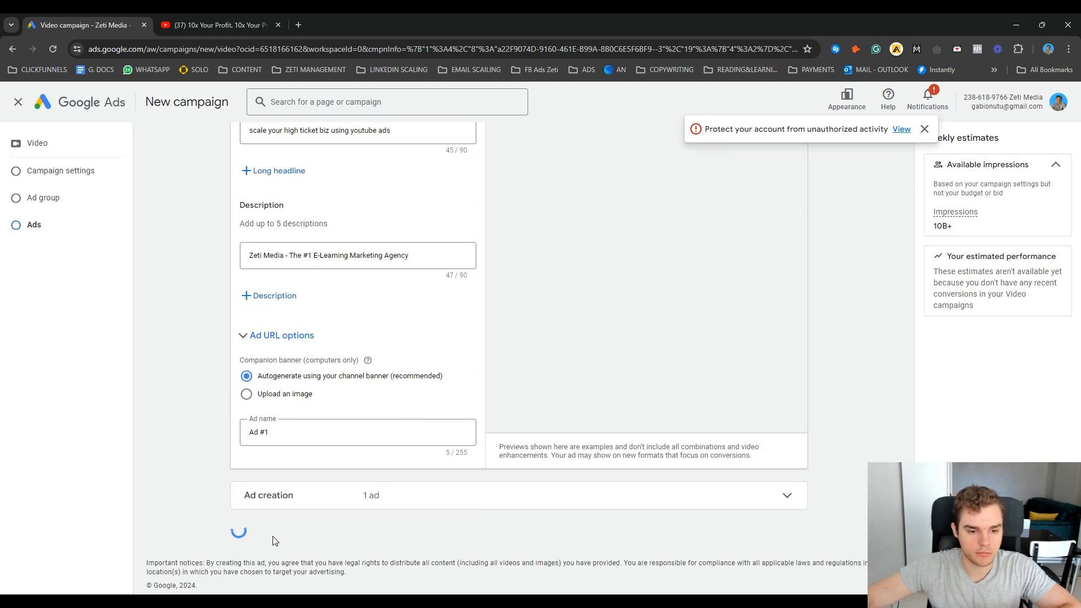